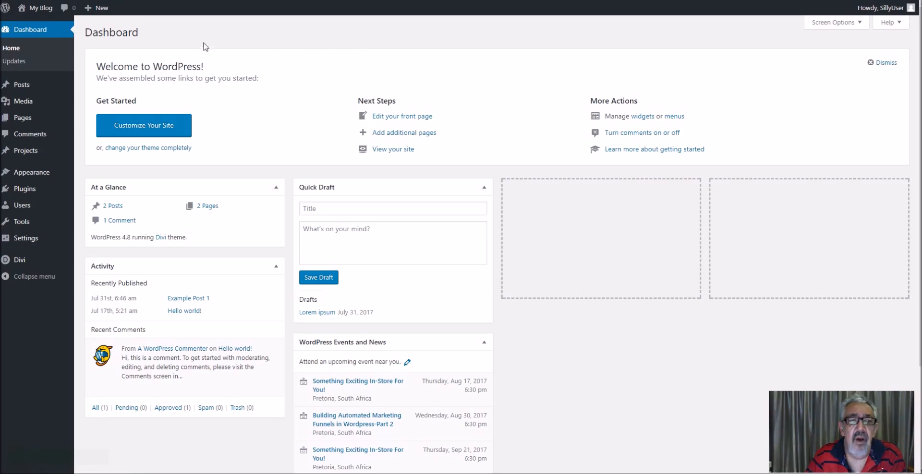
# Look through the article cards on the WebScripto Articles page, from the newest posts down to the older SEO and web design ones
pyautogui.moveTo(40, 85)
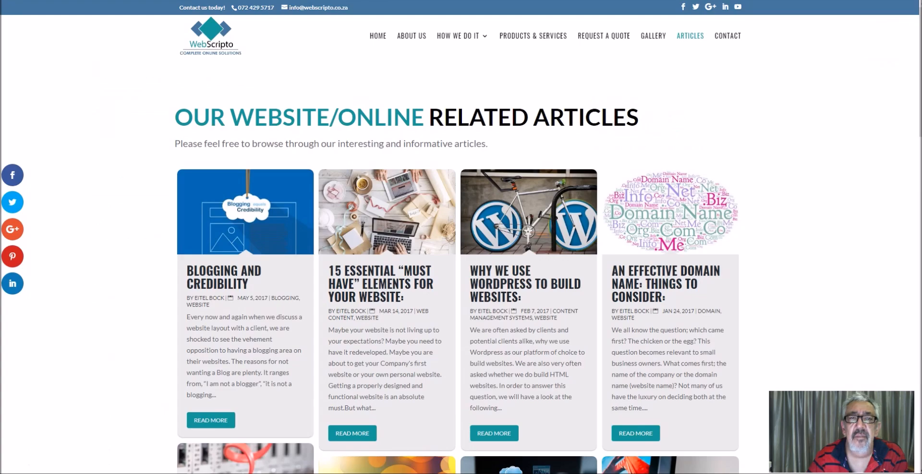
pyautogui.scroll(-5, 338, 172)
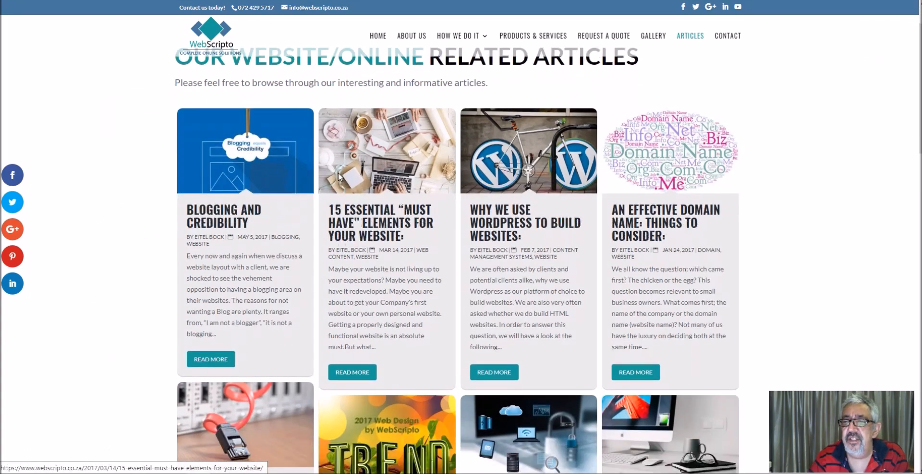
pyautogui.scroll(-10, 339, 177)
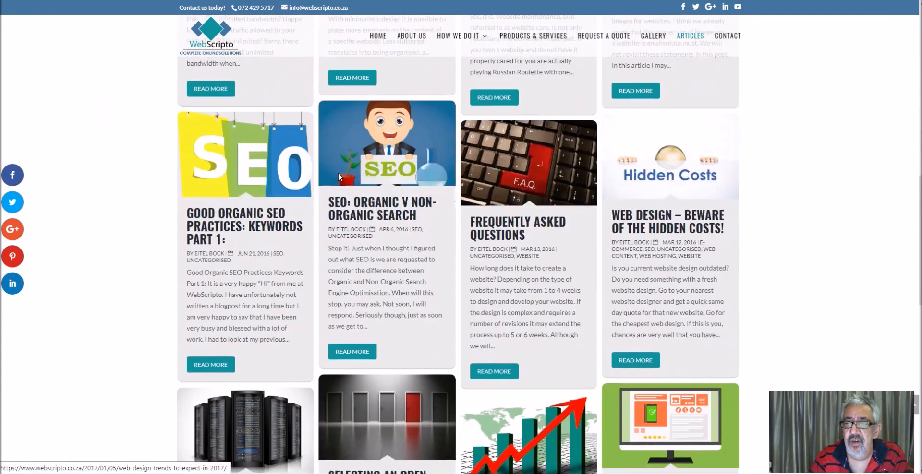
pyautogui.scroll(-3, 338, 176)
pyautogui.scroll(6, 338, 176)
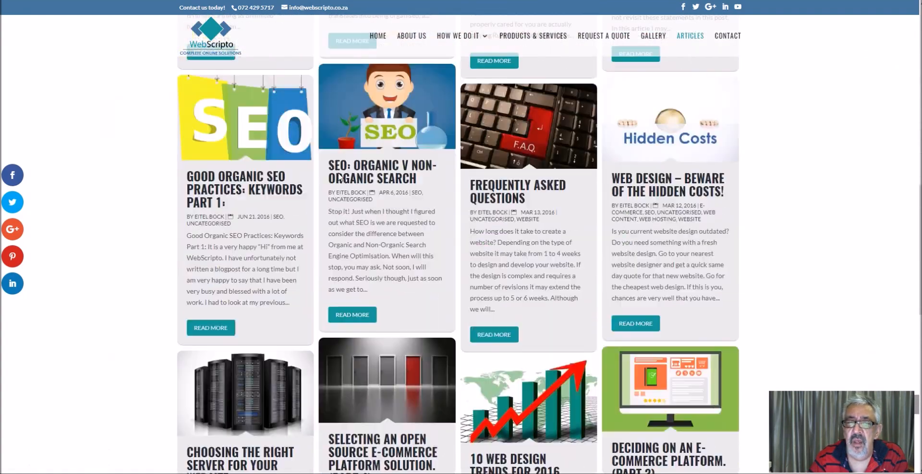
pyautogui.scroll(10, 338, 176)
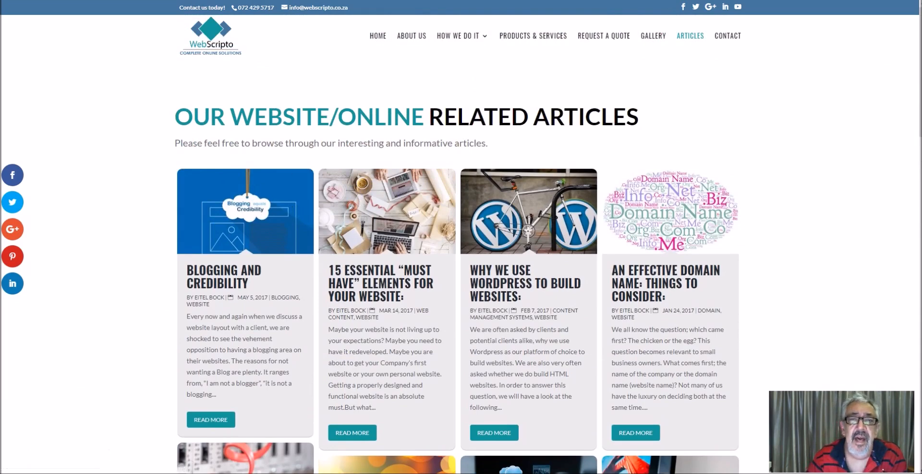
# Read through the "Blogging and Credibility" article as a sample blog post and return to the articles overview
pyautogui.scroll(-4, 373, 134)
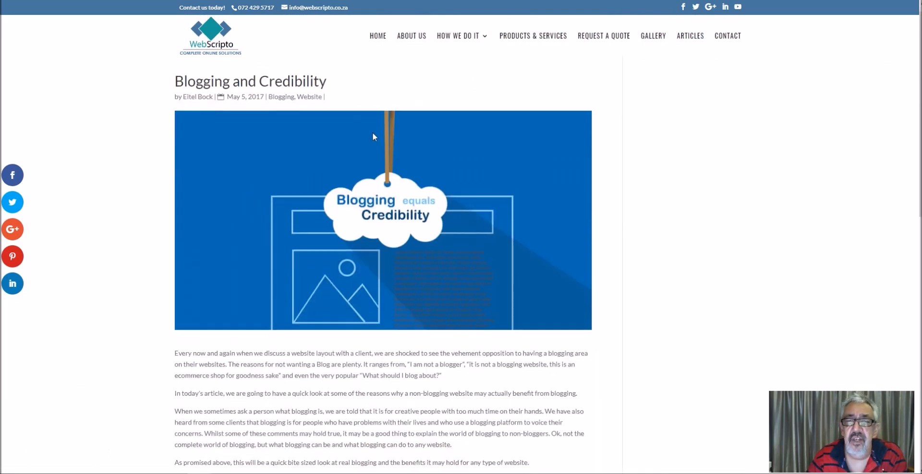
pyautogui.scroll(-5, 373, 134)
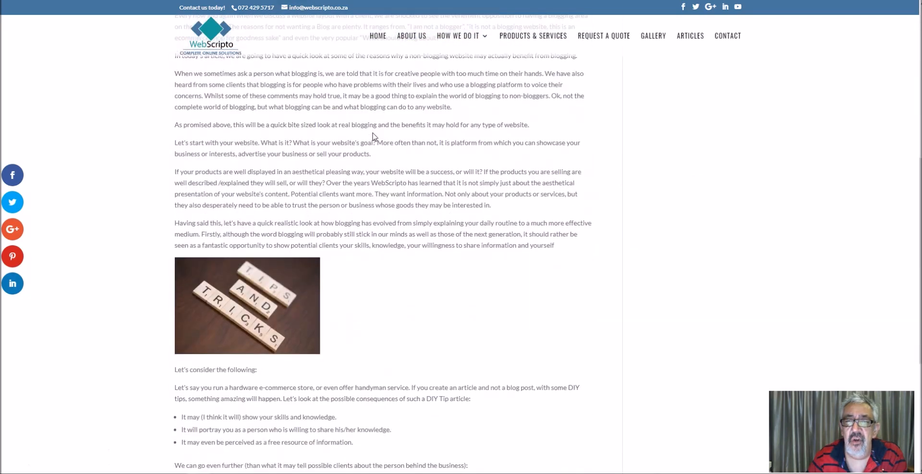
pyautogui.scroll(-3, 373, 137)
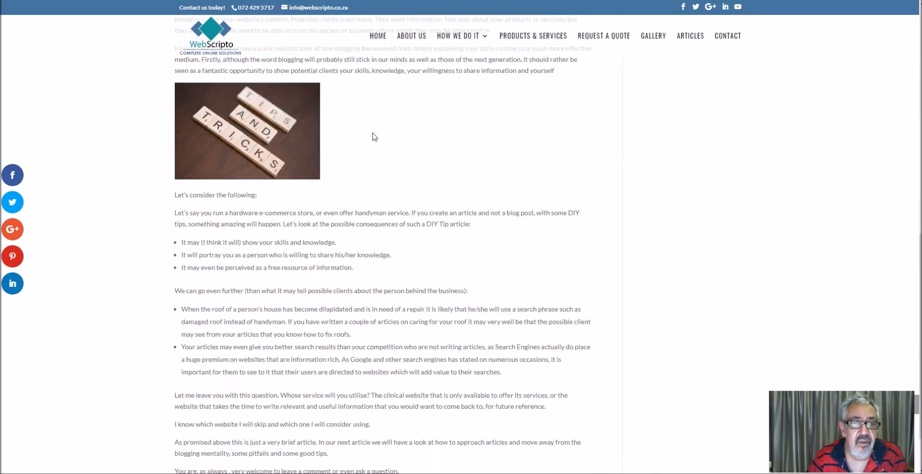
pyautogui.scroll(1, 476, 225)
pyautogui.scroll(1, 475, 225)
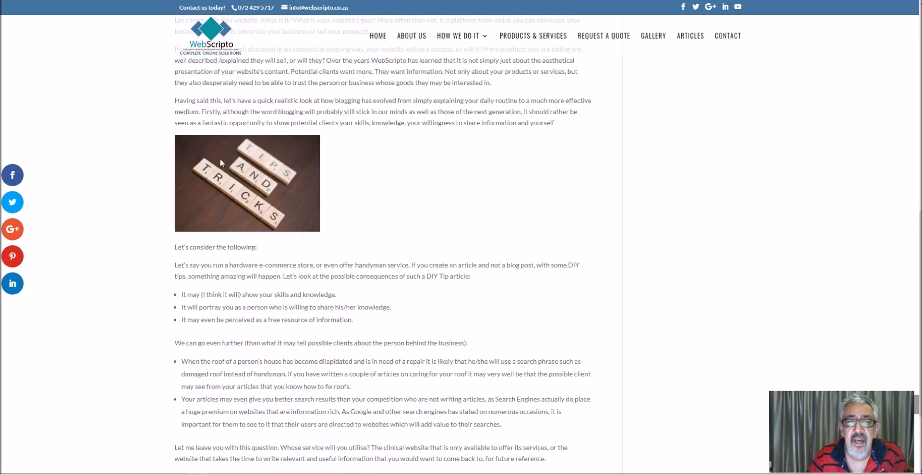
pyautogui.scroll(10, 406, 250)
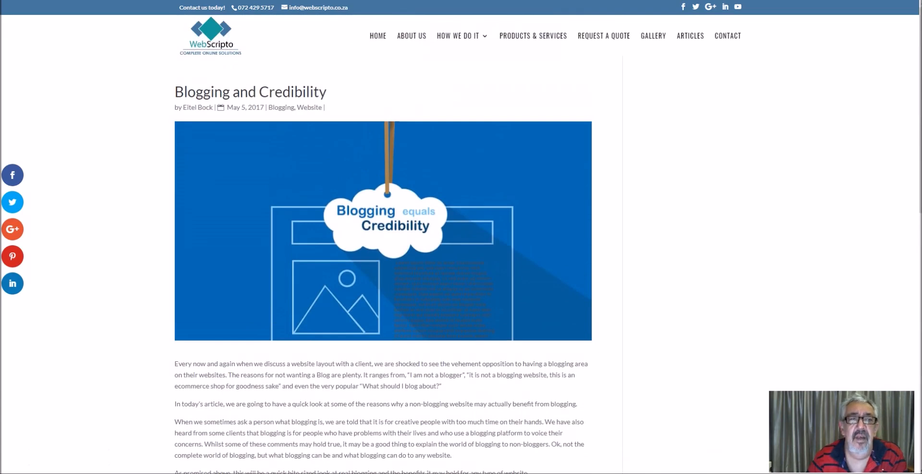
pyautogui.hotkey('alt', 'Left')
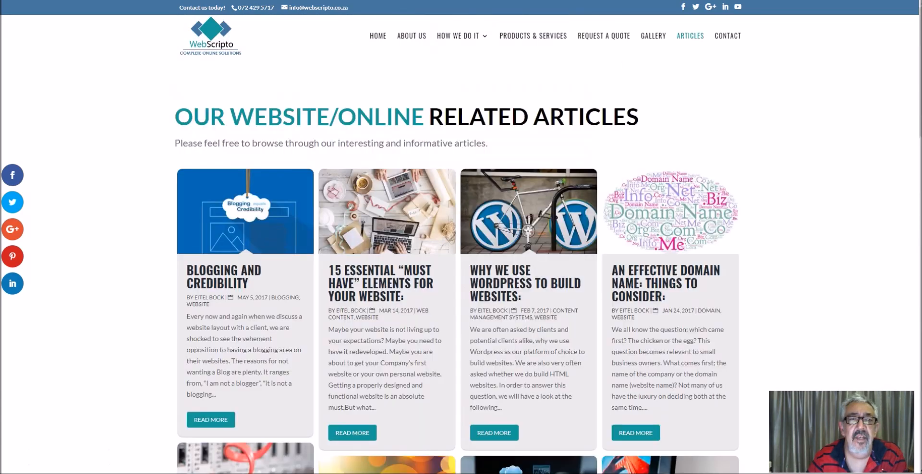
# Switch to the WordPress dashboard, start a new post and paste "Lorem ipsum" as its title
pyautogui.hotkey('ctrl', 't')
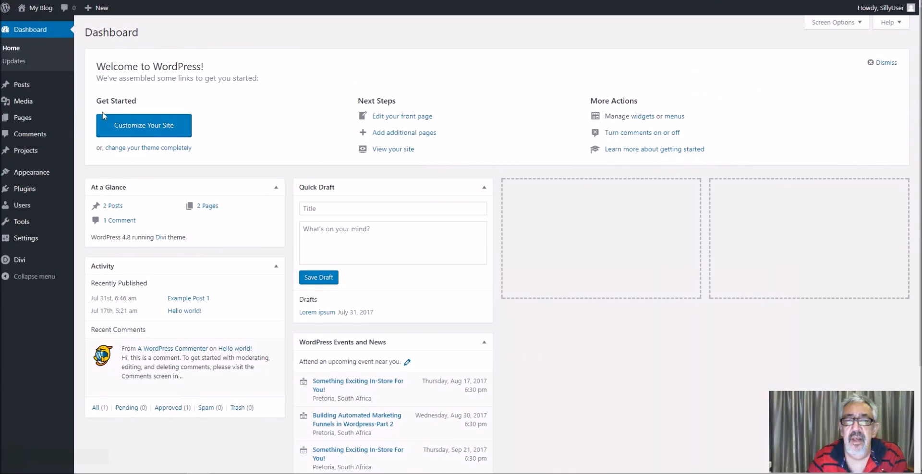
pyautogui.moveTo(22, 86)
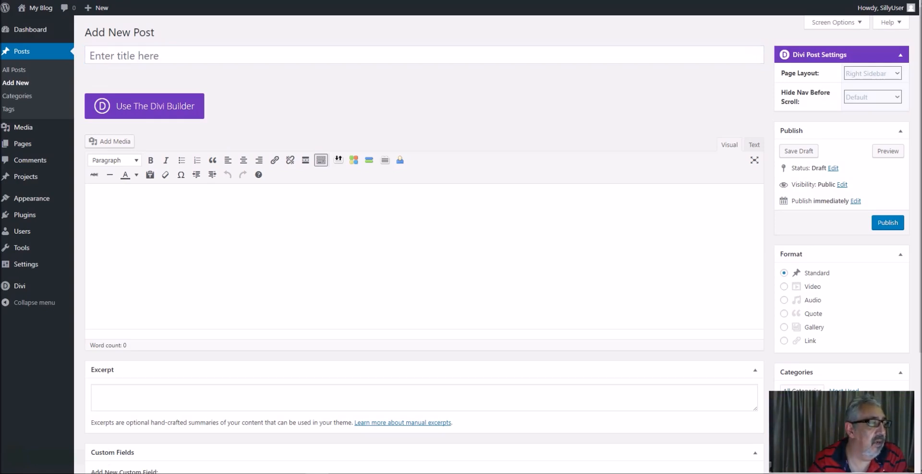
pyautogui.click(135, 58)
pyautogui.rightClick(135, 59)
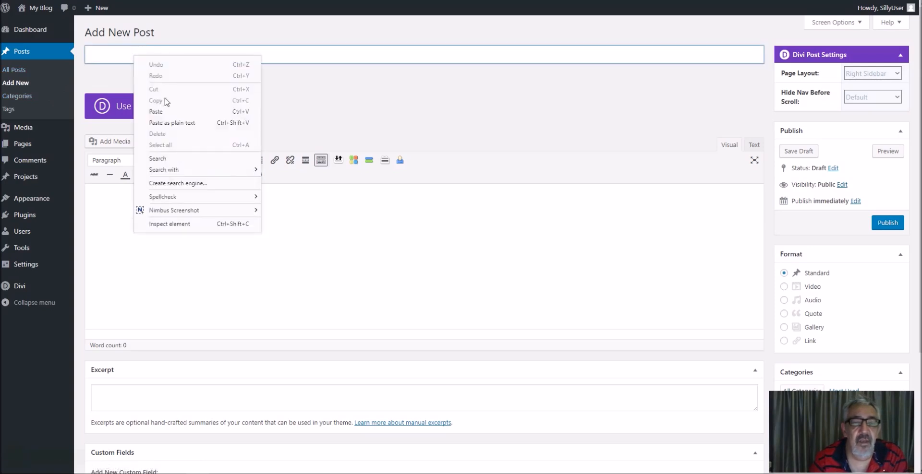
pyautogui.click(163, 109)
pyautogui.click(220, 75)
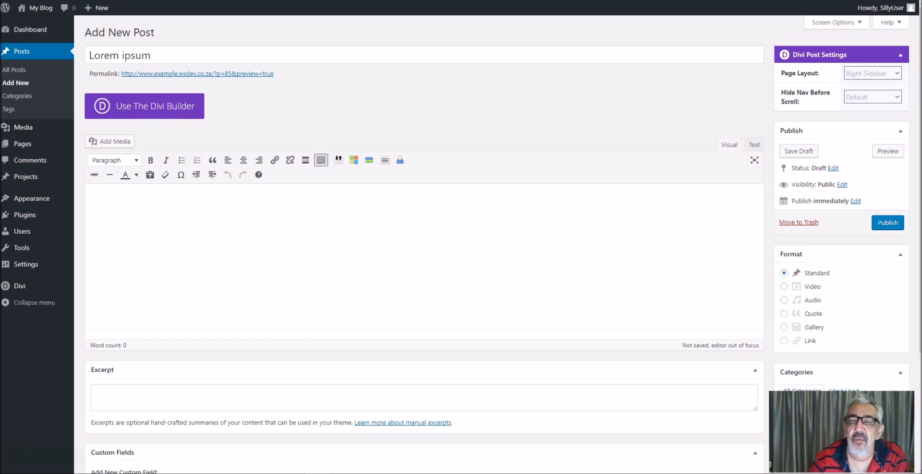
# Paste the copied lorem ipsum paragraphs into the body of the post
pyautogui.rightClick(174, 213)
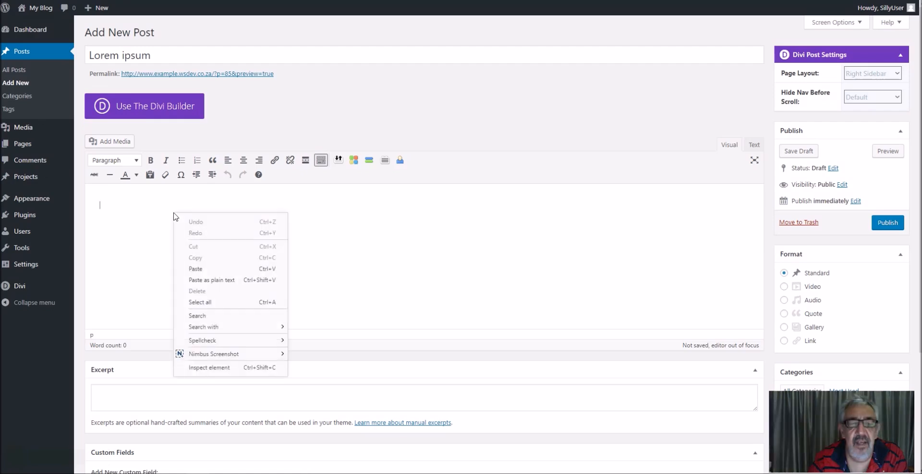
pyautogui.click(198, 270)
pyautogui.hotkey('ctrl', 'v')
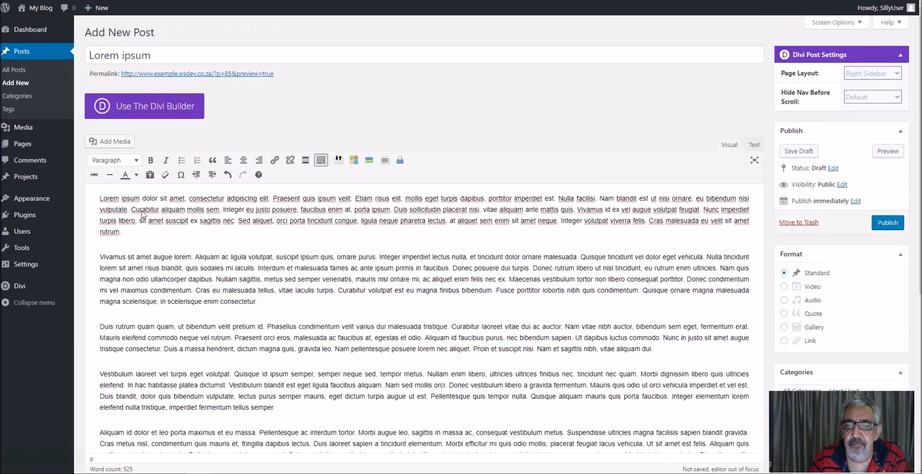
# Upload lorem-ipsum-455.jpg and insert it at Medium size (300 × 200) before the second paragraph, with no alignment or link
pyautogui.scroll(-1, 142, 215)
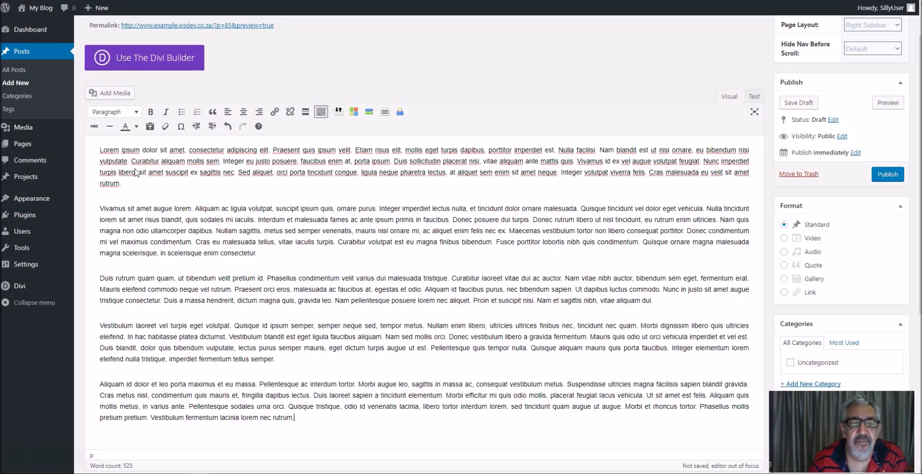
pyautogui.moveTo(869, 415); pyautogui.dragTo(503, 32)
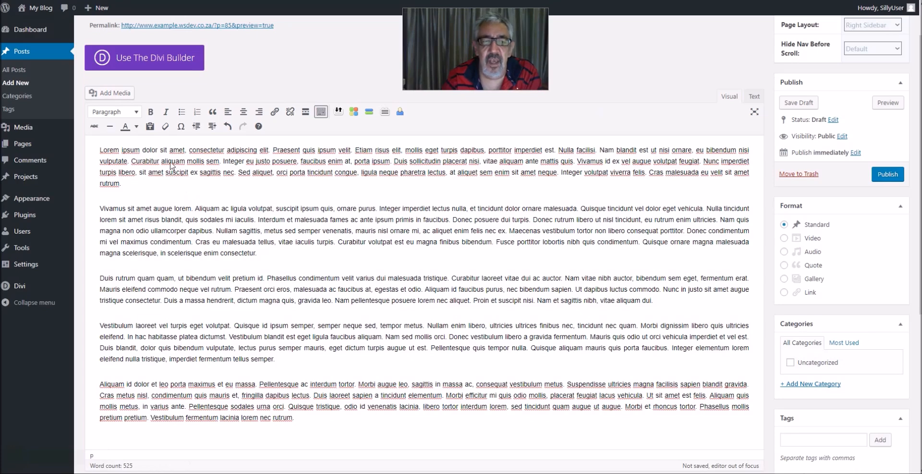
pyautogui.click(220, 208)
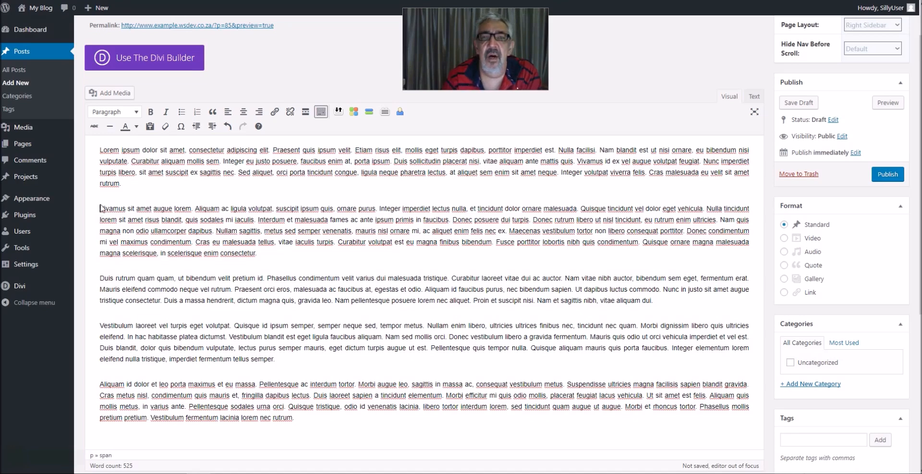
pyautogui.click(116, 95)
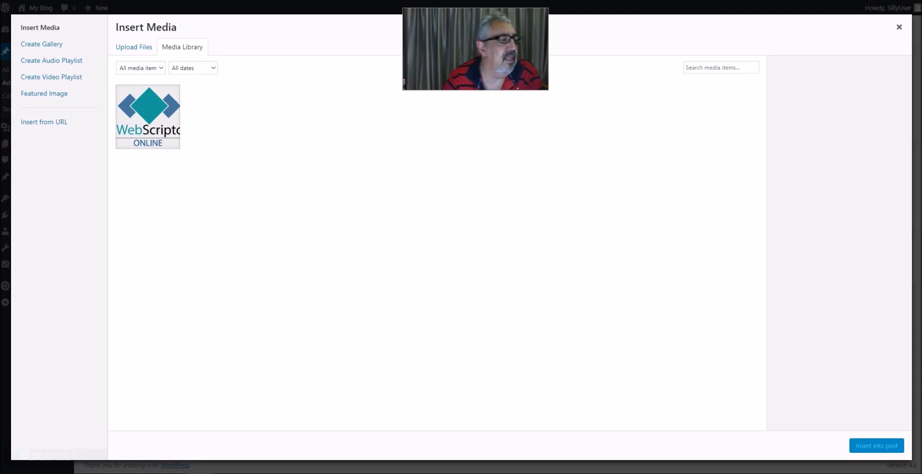
pyautogui.moveTo(0, 144); pyautogui.dragTo(244, 131)
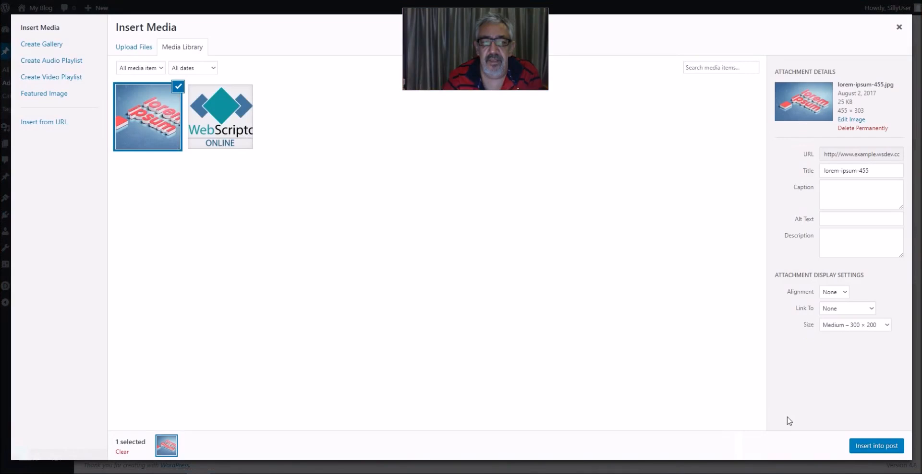
pyautogui.click(873, 448)
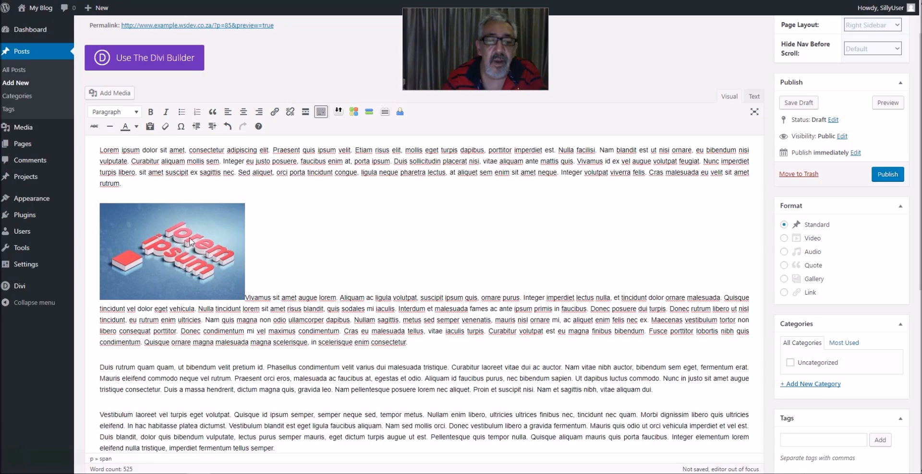
# Try left, right, center and no alignment on the inserted image, and finish with it aligned left
pyautogui.click(173, 250)
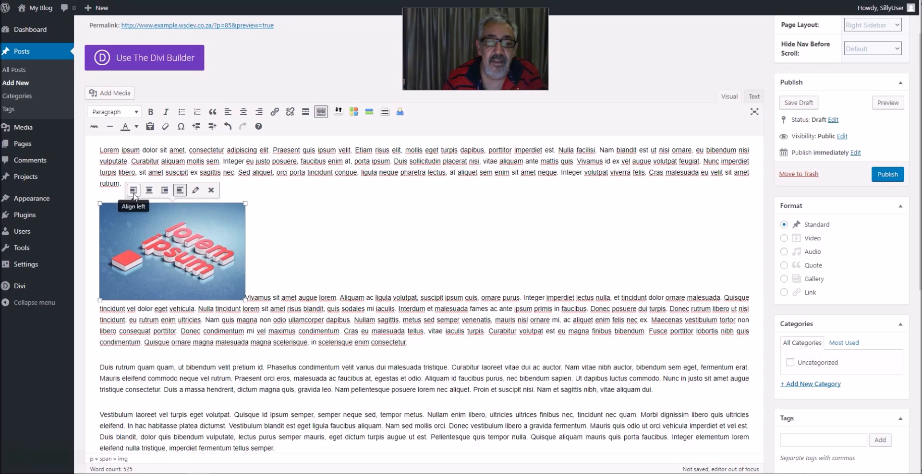
pyautogui.click(134, 191)
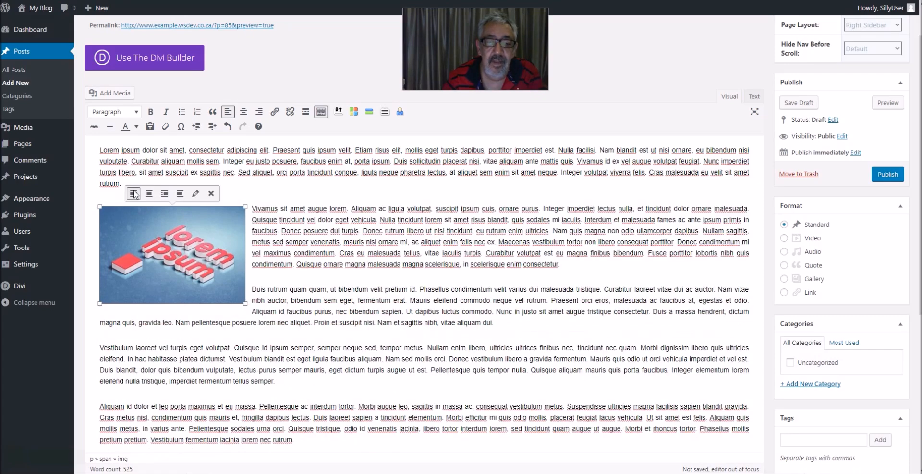
pyautogui.click(164, 195)
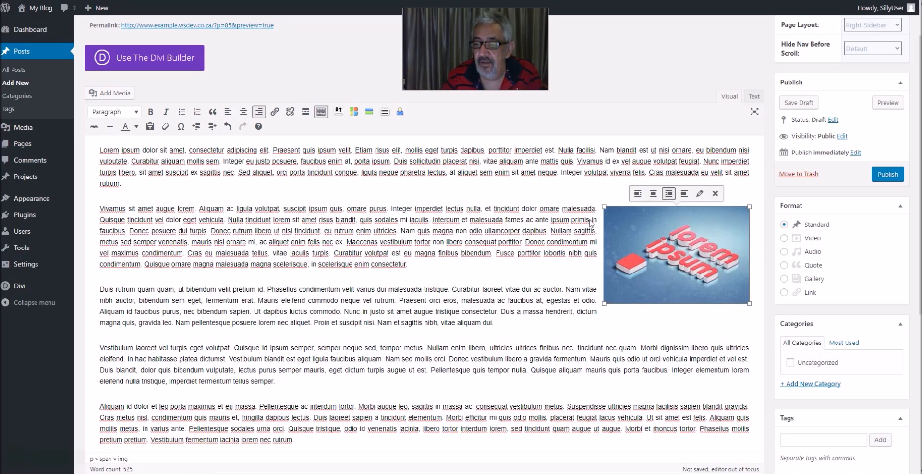
pyautogui.click(653, 194)
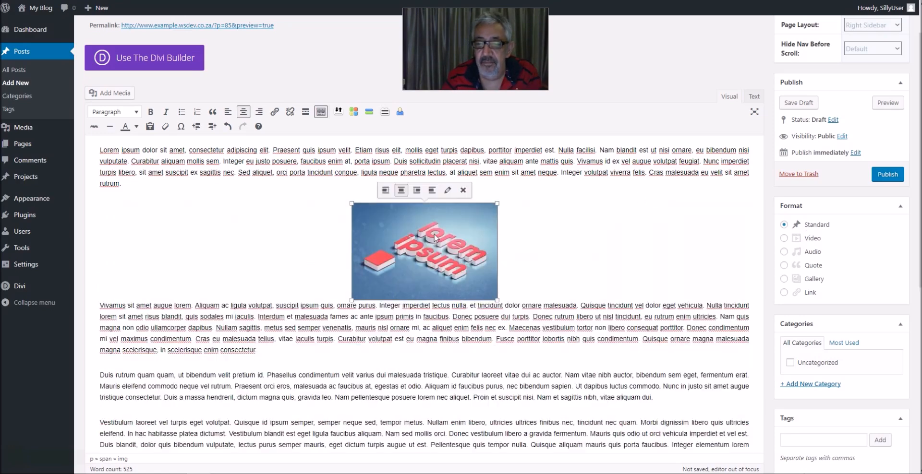
pyautogui.click(431, 191)
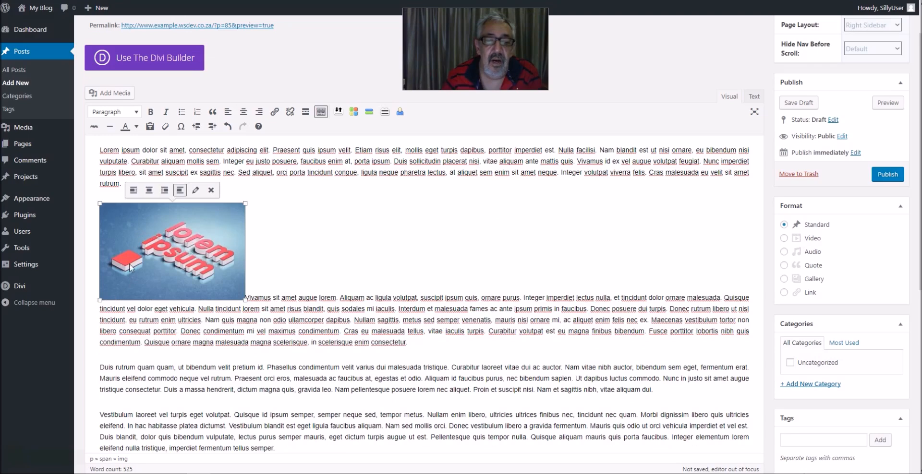
pyautogui.click(136, 193)
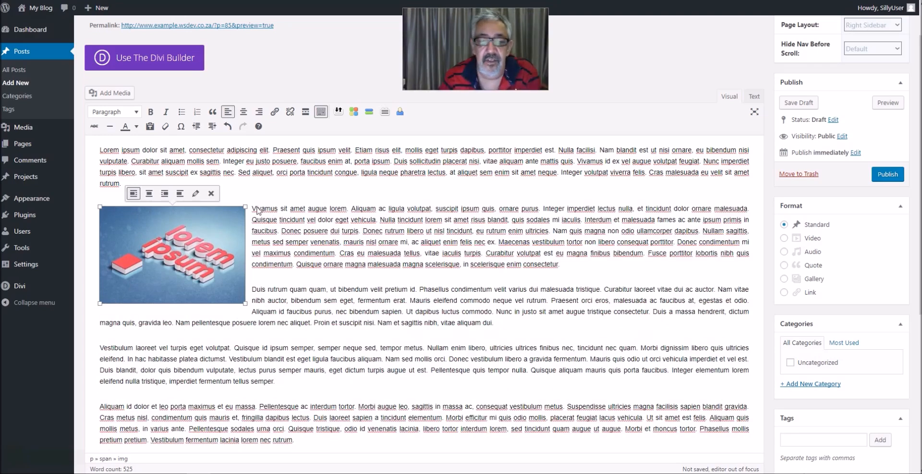
# Scale the left-aligned image down by its corner to about 206 × 137 px
pyautogui.moveTo(245, 207); pyautogui.dragTo(247, 209)
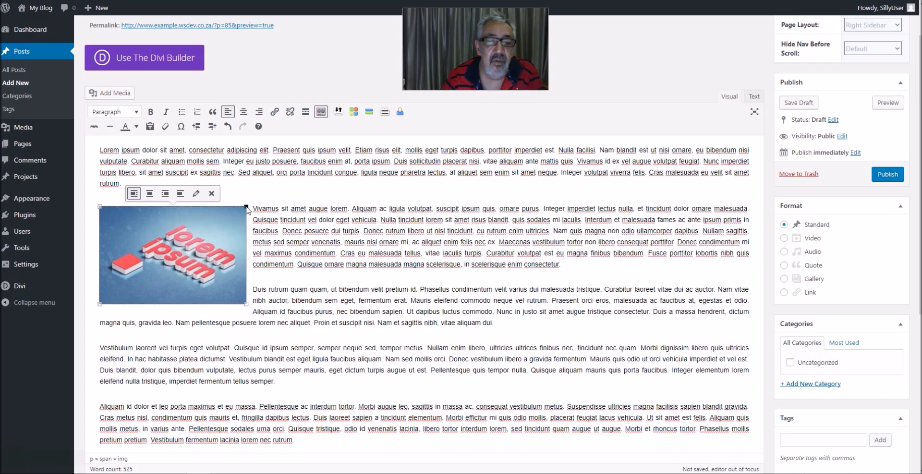
pyautogui.moveTo(247, 208); pyautogui.dragTo(201, 208)
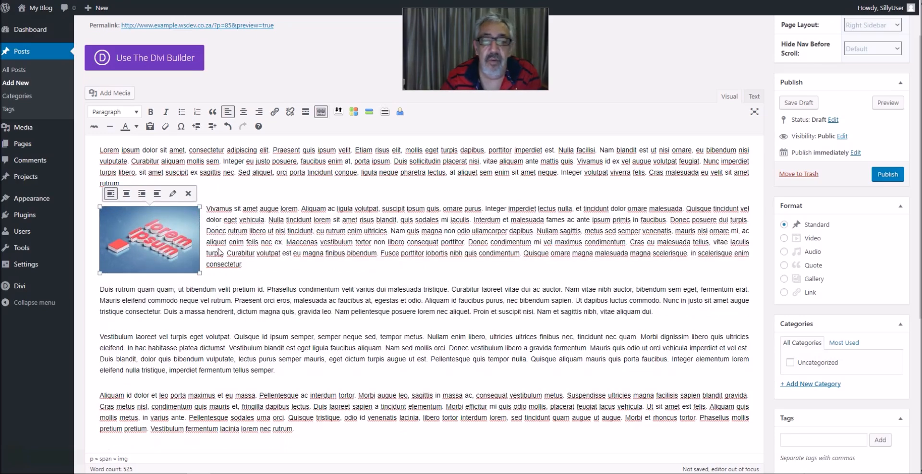
pyautogui.click(231, 200)
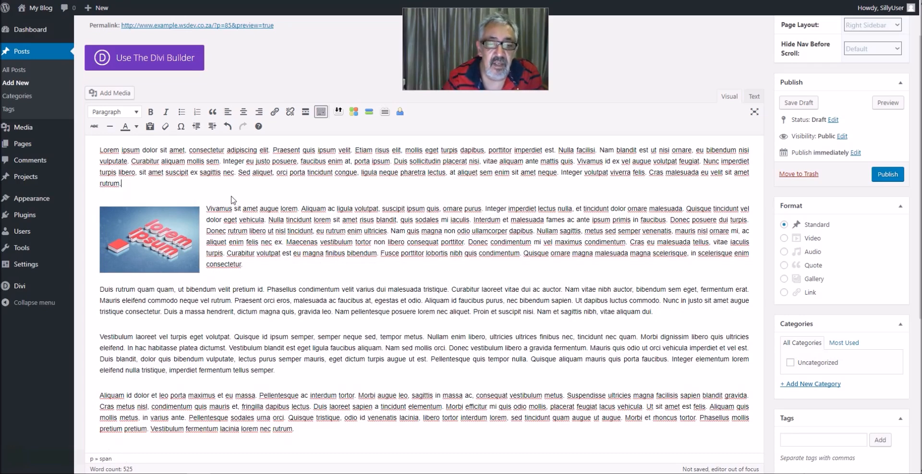
# Examine the inserted image's display settings and its available link targets, and close the image details without changing anything
pyautogui.click(183, 217)
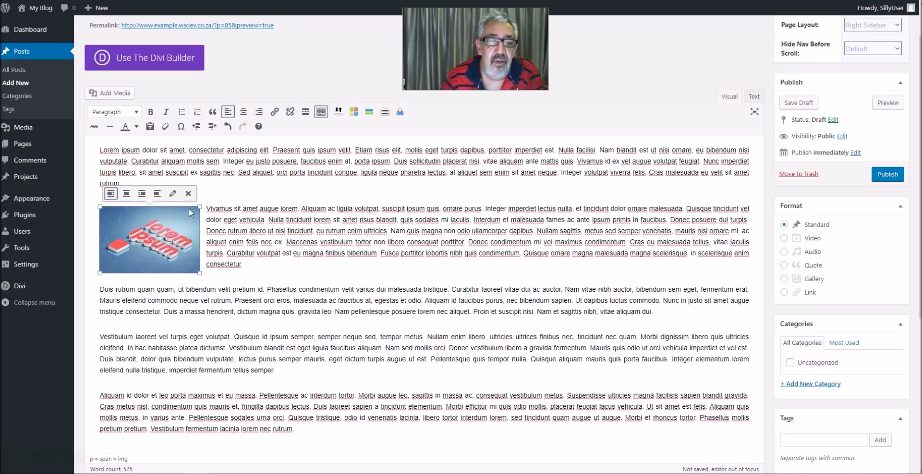
pyautogui.click(173, 194)
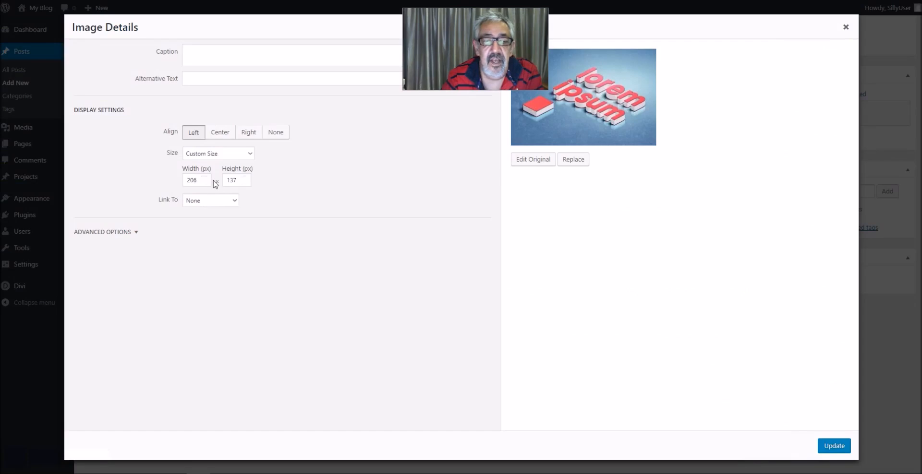
pyautogui.click(236, 202)
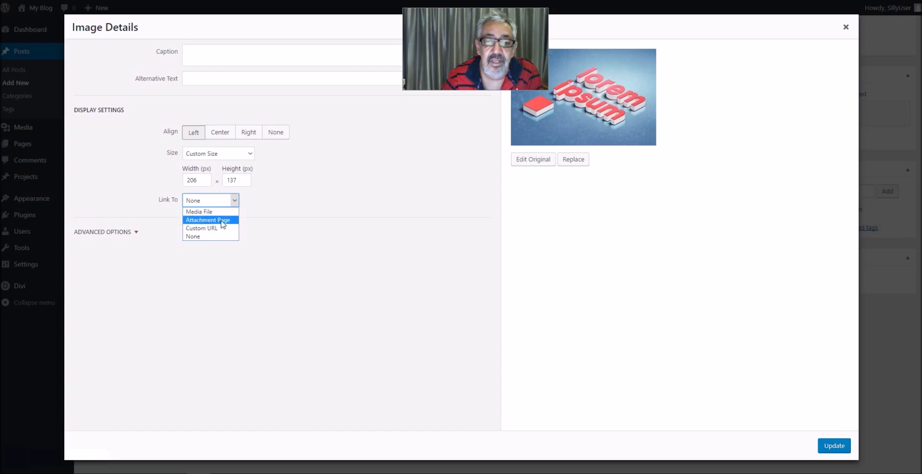
pyautogui.click(294, 195)
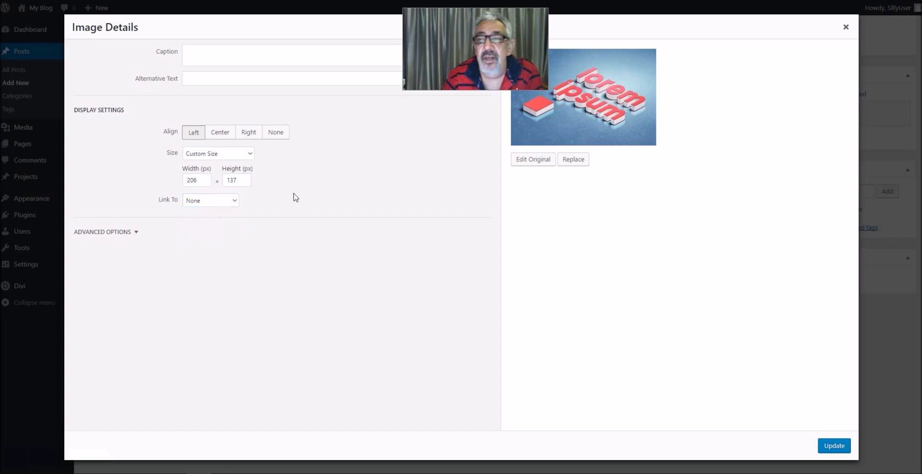
pyautogui.click(846, 27)
pyautogui.click(194, 243)
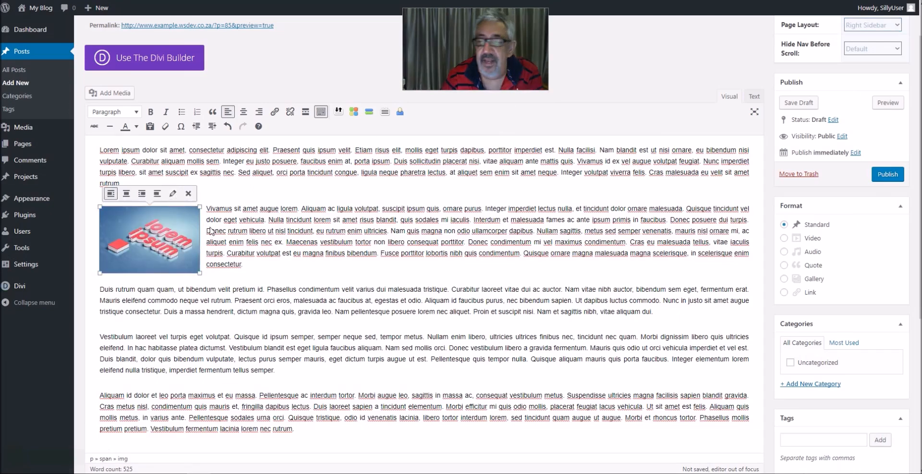
pyautogui.click(298, 209)
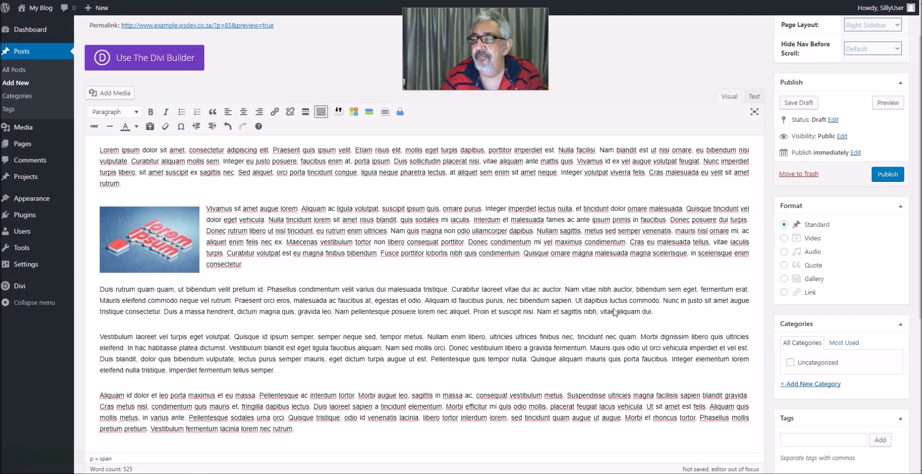
# Upload Alien-Ipsum.jpg to the media library and set it as the post's featured image
pyautogui.scroll(-5, 615, 313)
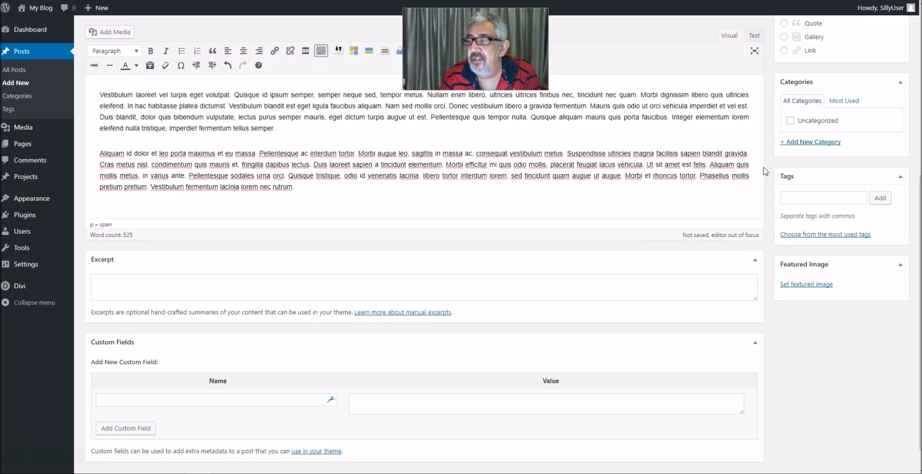
pyautogui.scroll(-1, 850, 188)
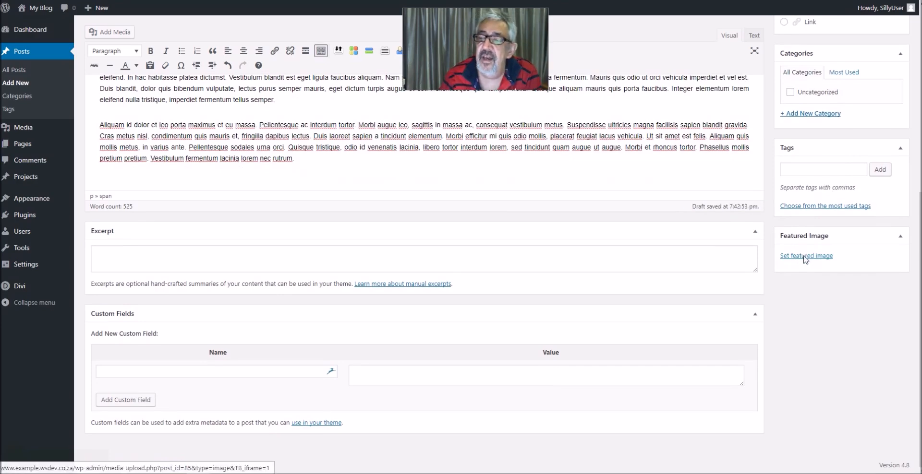
pyautogui.click(805, 256)
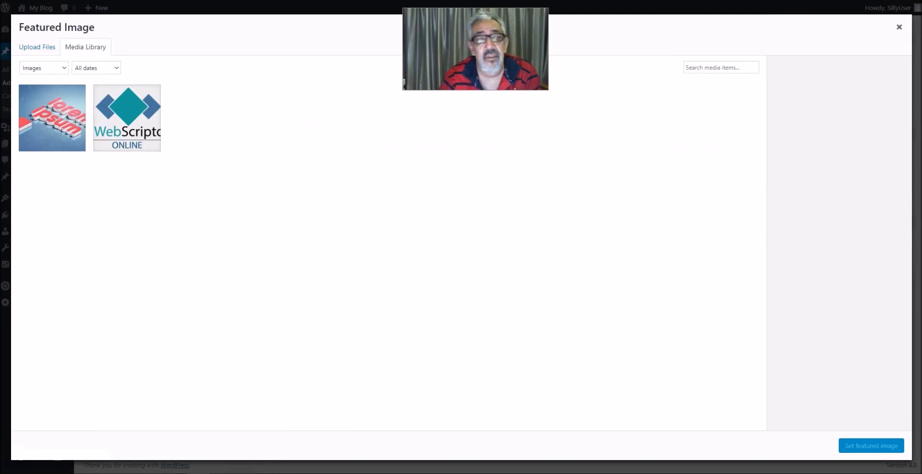
pyautogui.moveTo(172, 177); pyautogui.dragTo(254, 125)
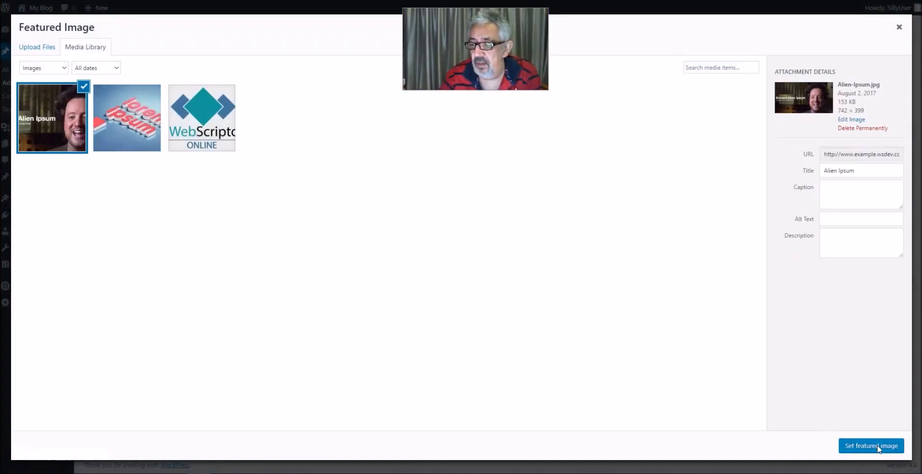
pyautogui.click(871, 446)
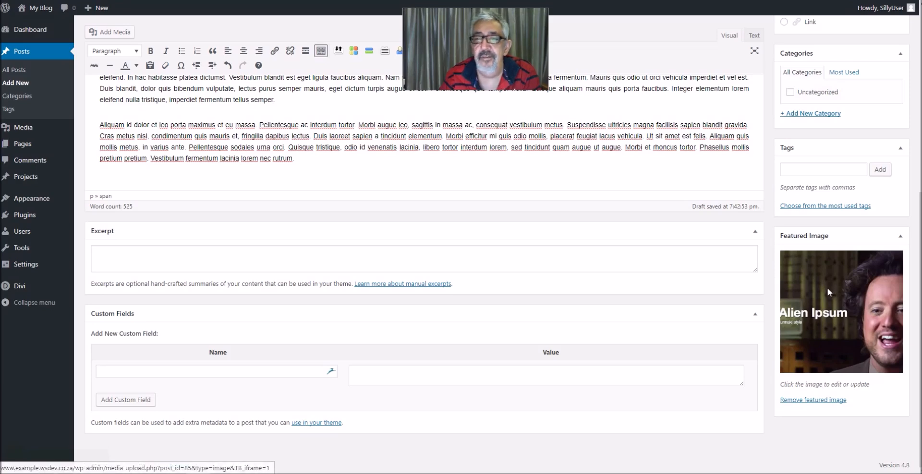
# Create a new category named "Alien Ipsum" without a parent category and assign it to the post
pyautogui.scroll(7, 830, 292)
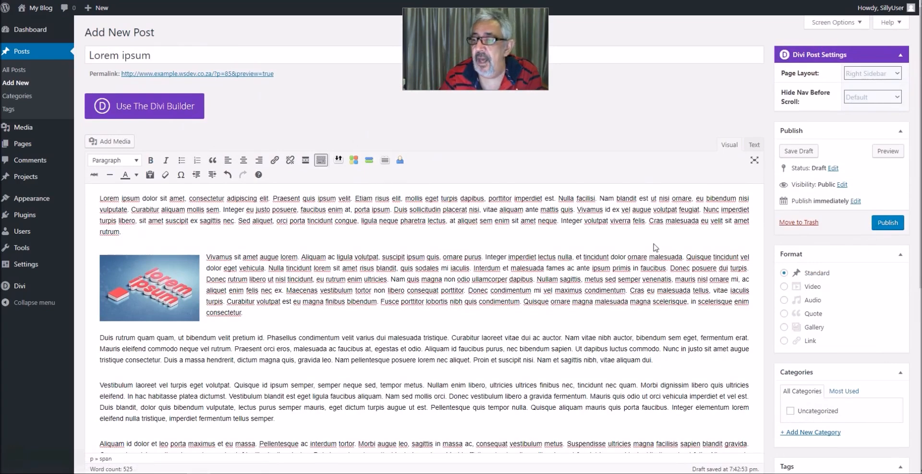
pyautogui.scroll(-3, 833, 262)
pyautogui.scroll(-1, 833, 261)
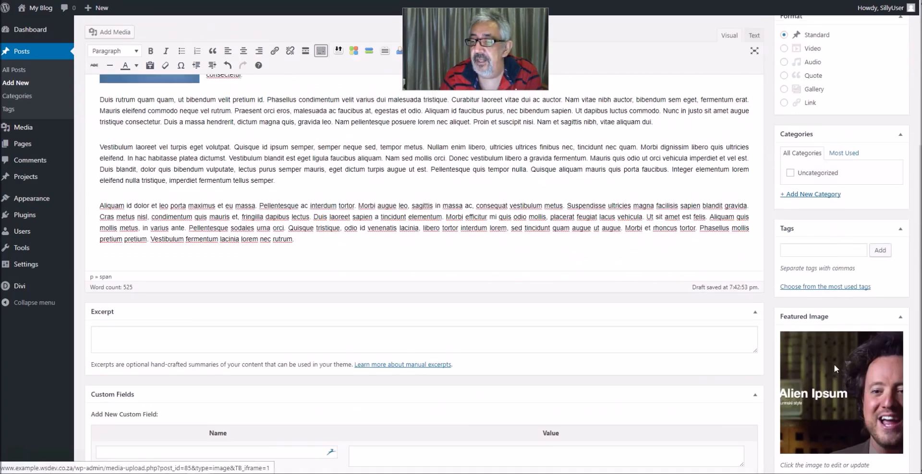
pyautogui.scroll(3, 834, 364)
pyautogui.scroll(1, 330, 205)
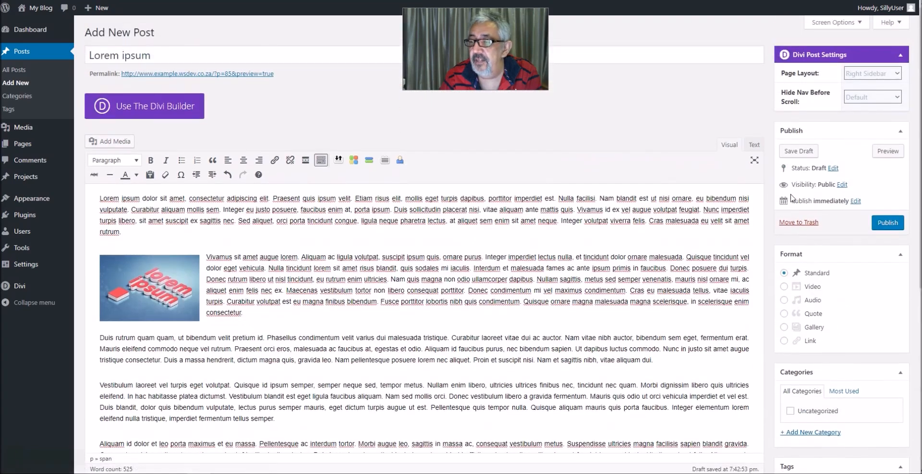
pyautogui.scroll(-1, 693, 164)
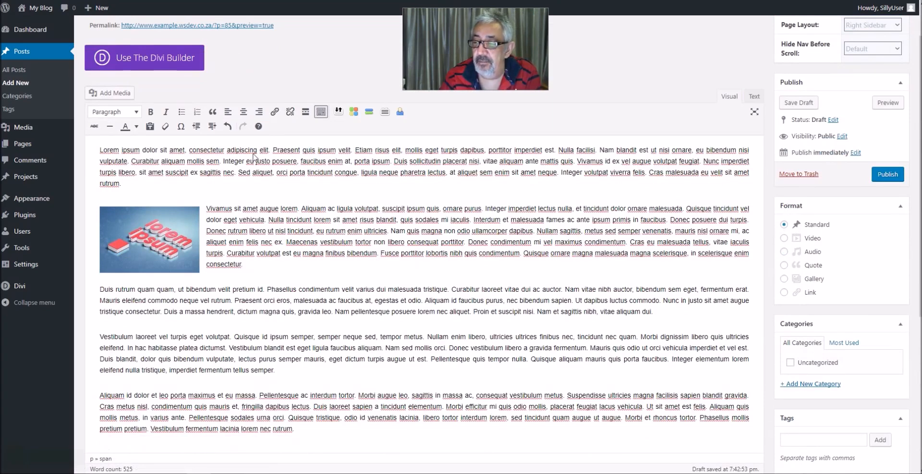
pyautogui.scroll(-1, 863, 240)
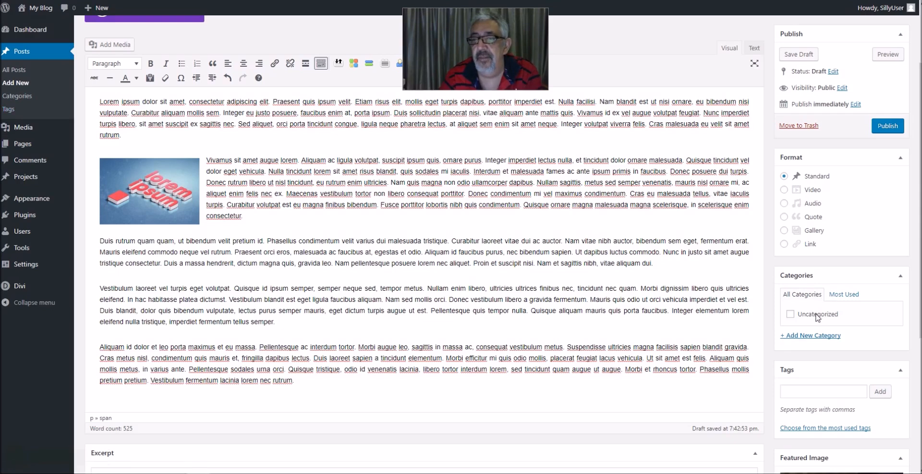
pyautogui.click(806, 337)
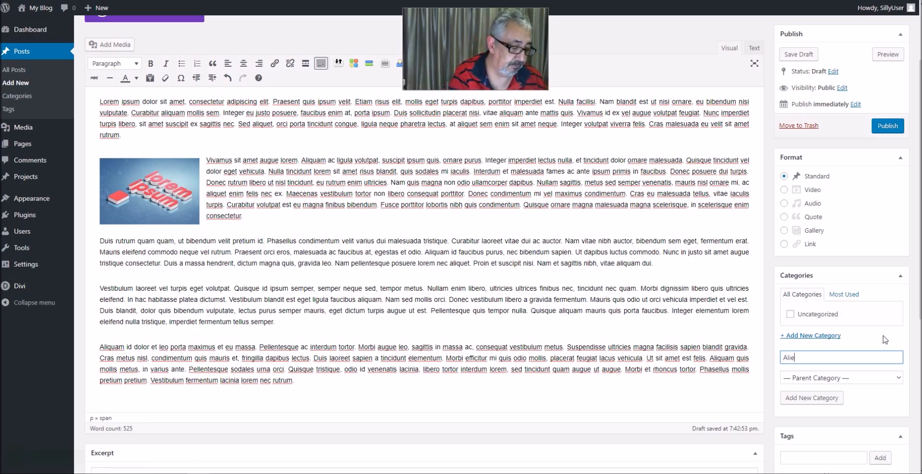
pyautogui.write('Ipsum')
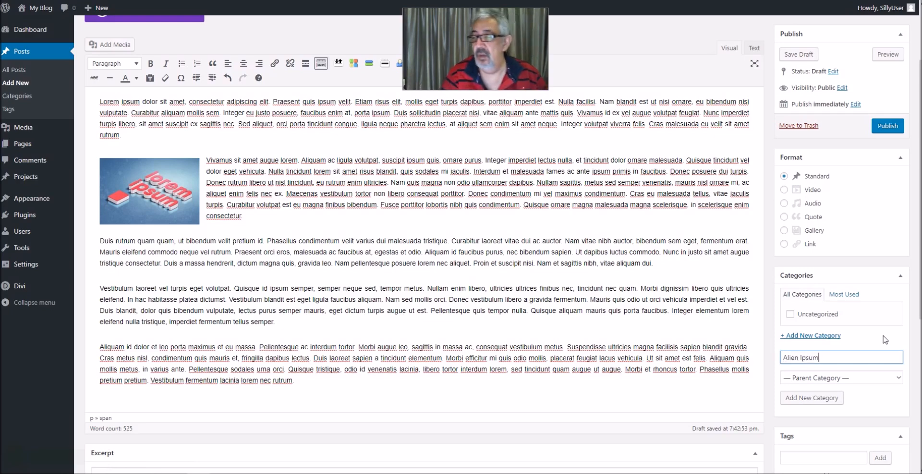
pyautogui.click(812, 399)
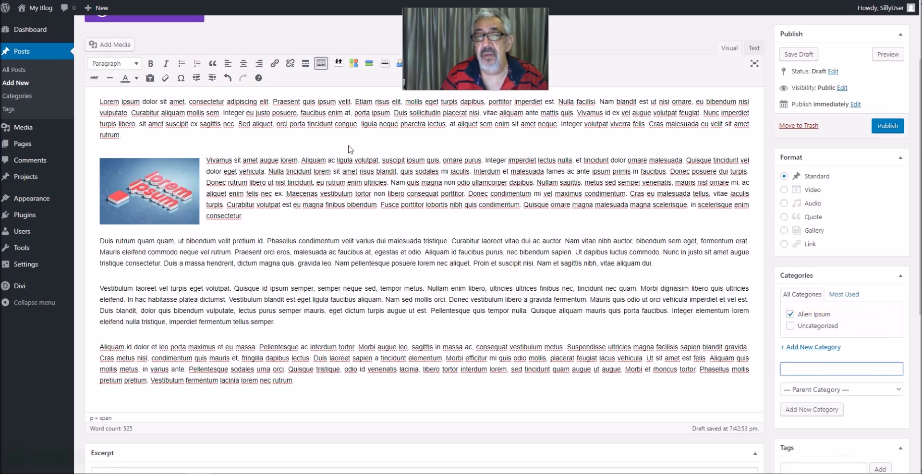
# Add the tags alien, test, example and tutorial to the post
pyautogui.scroll(2, 322, 178)
pyautogui.scroll(-2, 341, 177)
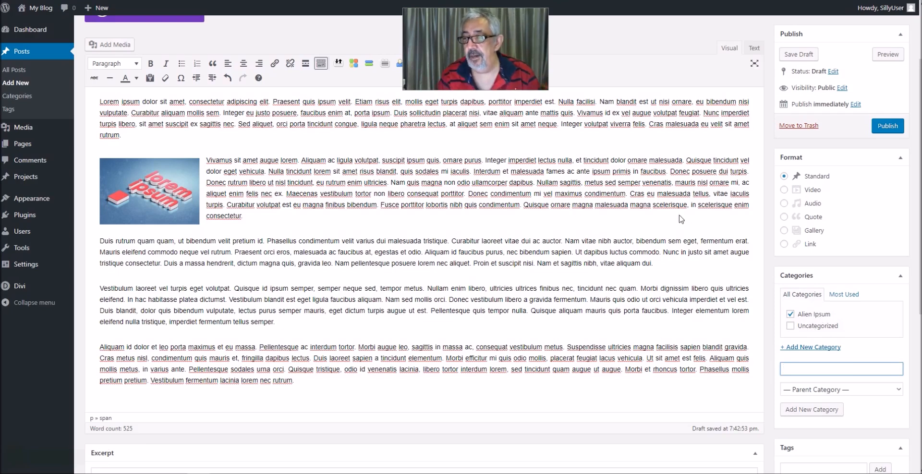
pyautogui.scroll(-1, 681, 220)
pyautogui.scroll(-1, 748, 240)
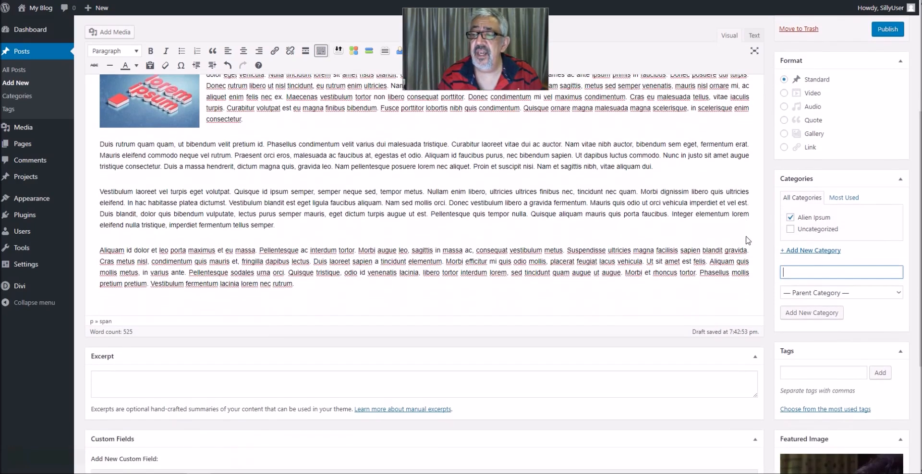
pyautogui.click(809, 376)
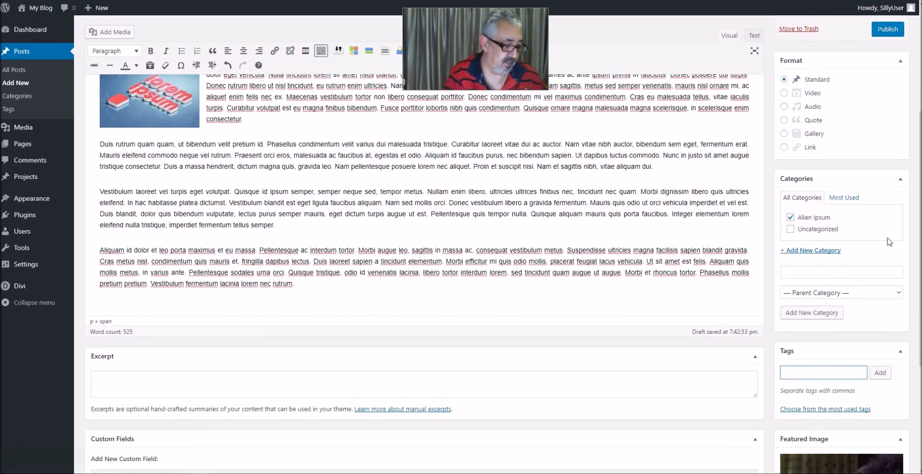
pyautogui.write('alien,')
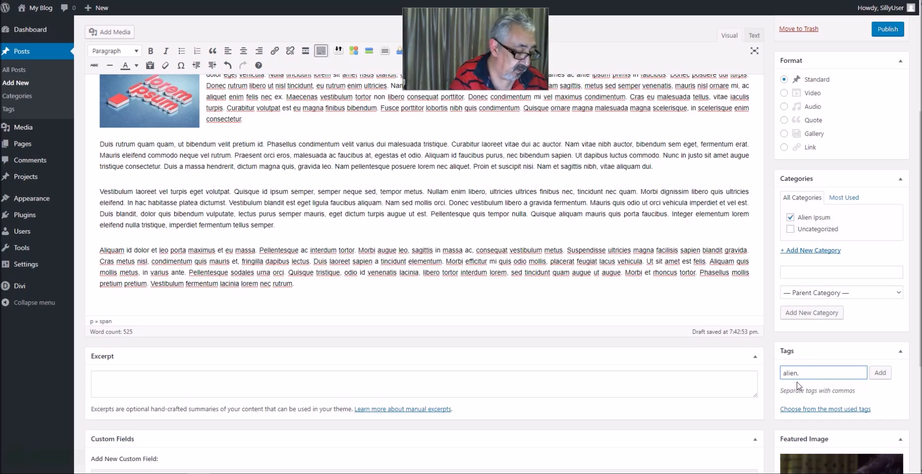
pyautogui.write('test, exa')
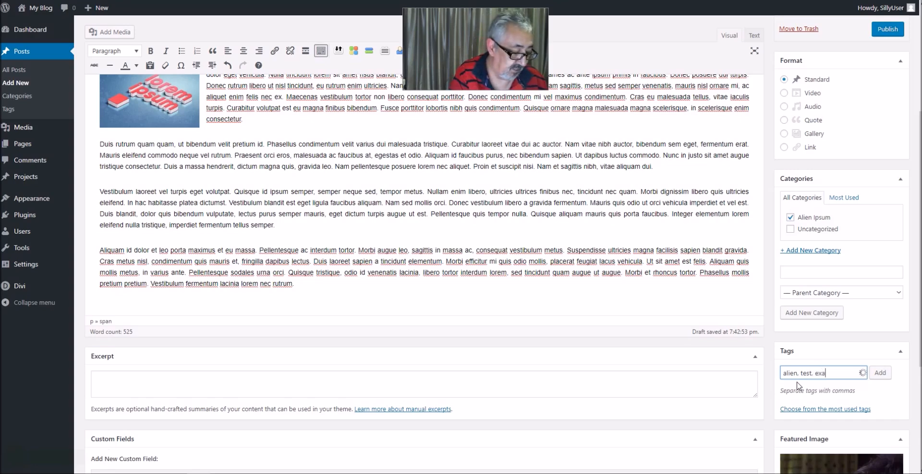
pyautogui.write('mple, t')
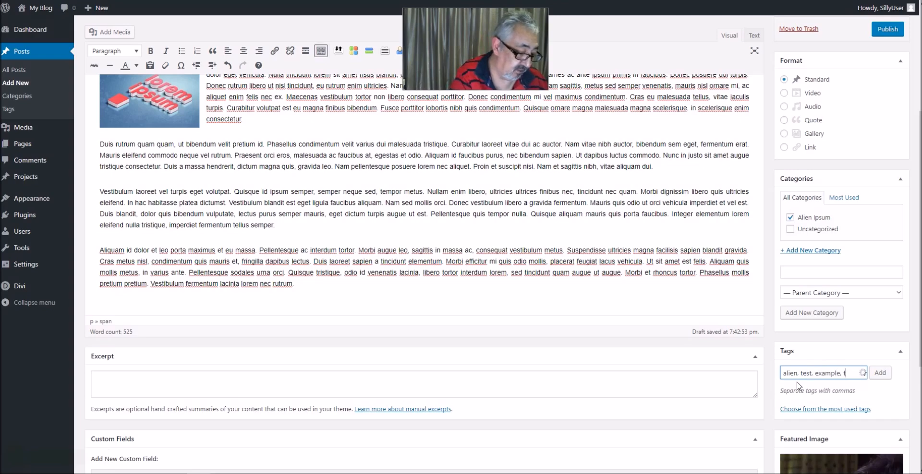
pyautogui.write('utorial')
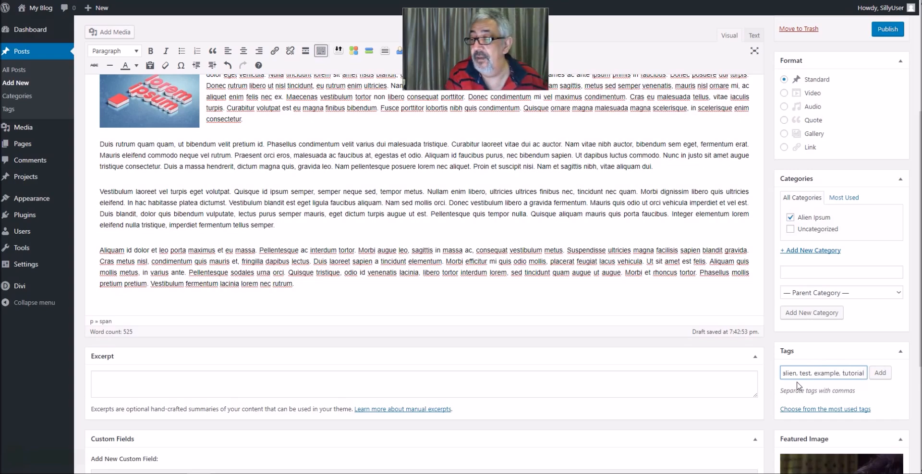
pyautogui.click(883, 377)
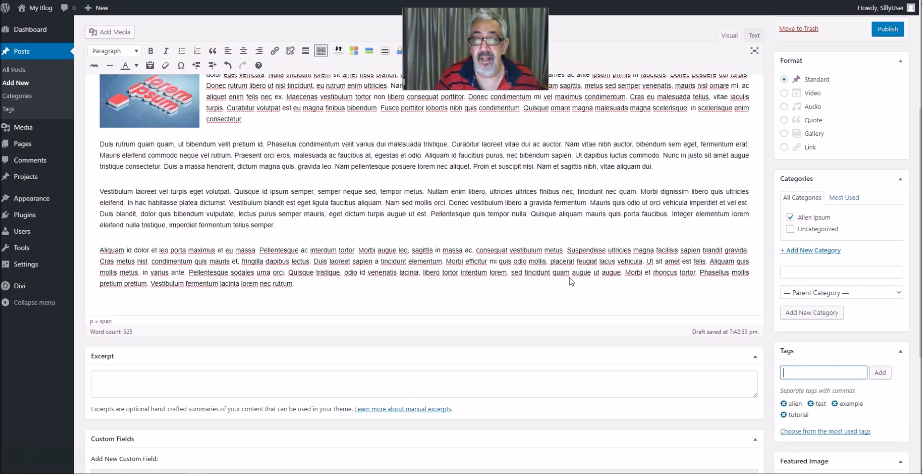
# Check the post's content, category and tags, and publish the post immediately
pyautogui.scroll(4, 570, 281)
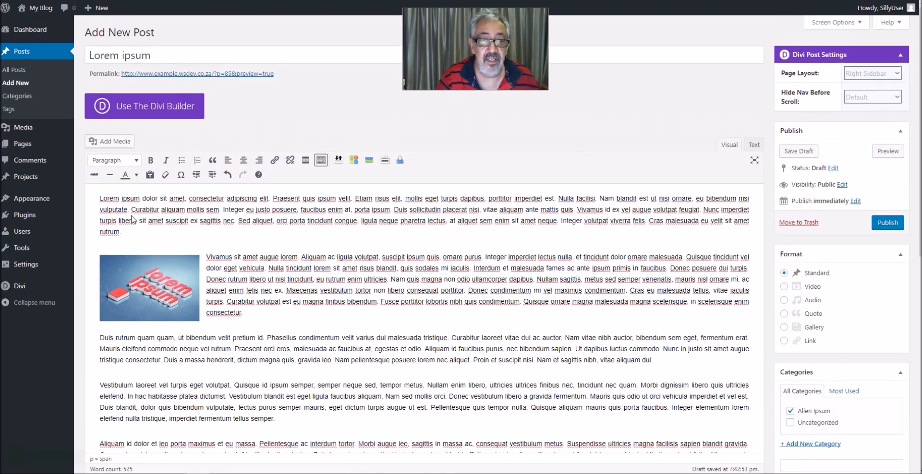
pyautogui.scroll(-2, 288, 294)
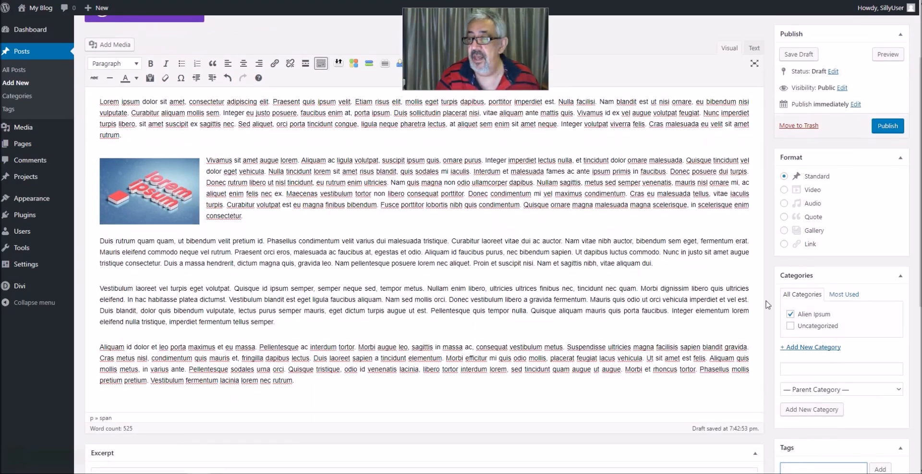
pyautogui.scroll(-6, 827, 351)
pyautogui.scroll(4, 820, 349)
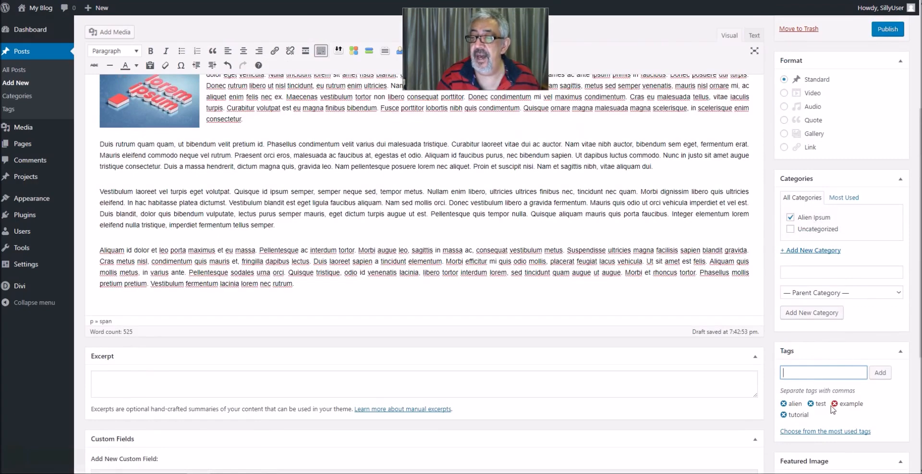
pyautogui.scroll(4, 585, 307)
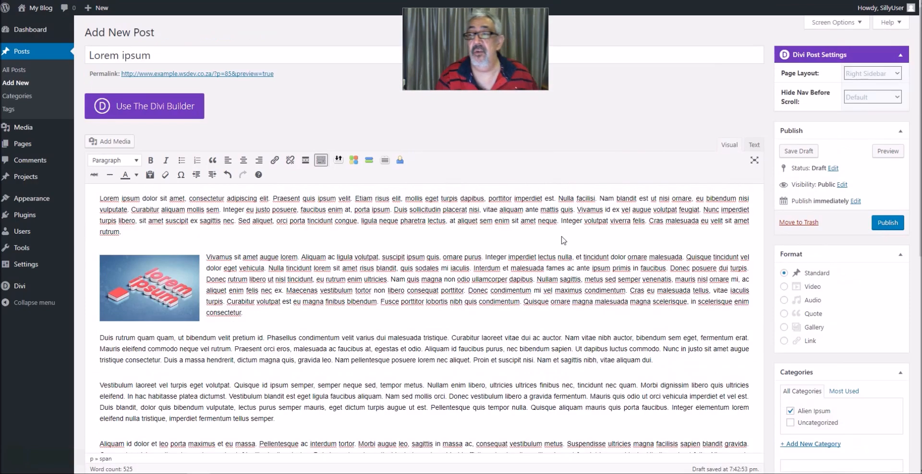
pyautogui.click(887, 223)
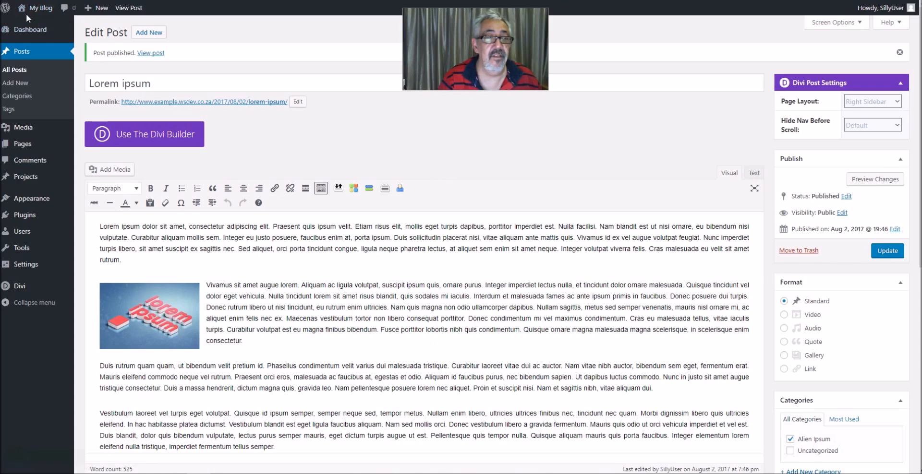
# Open the site's front page in a new browser tab and switch to that tab
pyautogui.moveTo(41, 7)
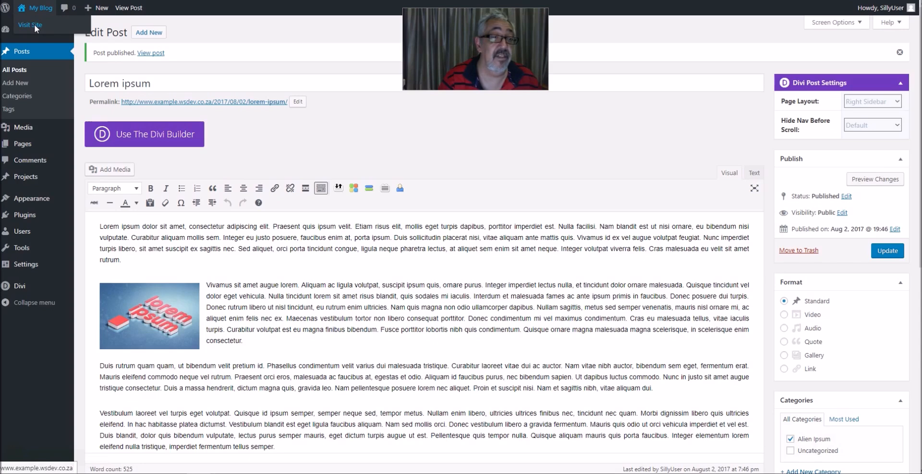
pyautogui.rightClick(34, 24)
pyautogui.click(62, 32)
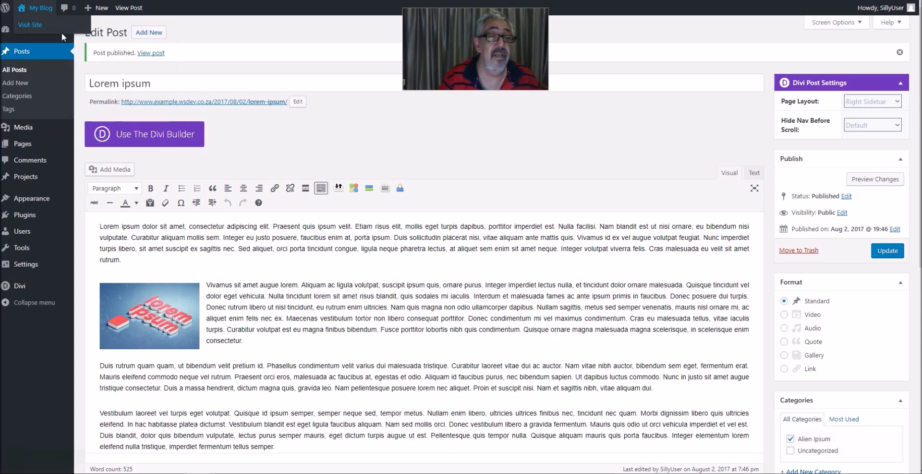
pyautogui.hotkey('ctrl', 'Tab')
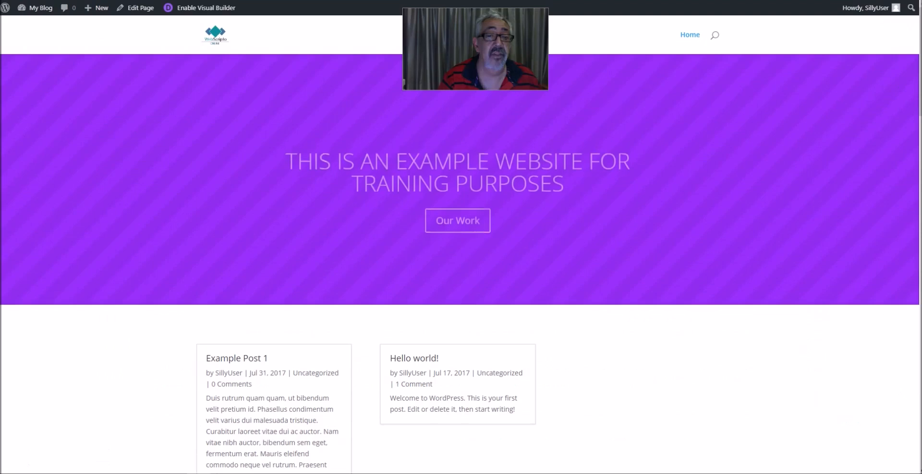
# Check the front page's blog feed for the newly published Lorem ipsum post
pyautogui.scroll(-4, 310, 212)
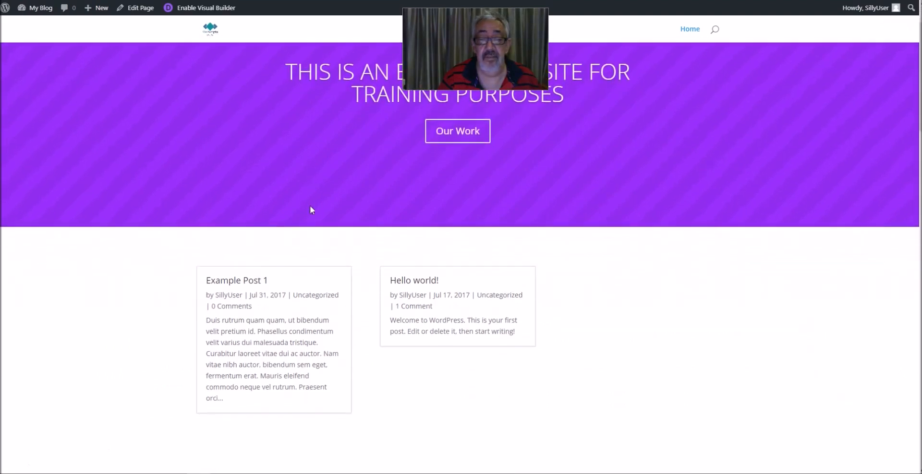
pyautogui.scroll(4, 310, 209)
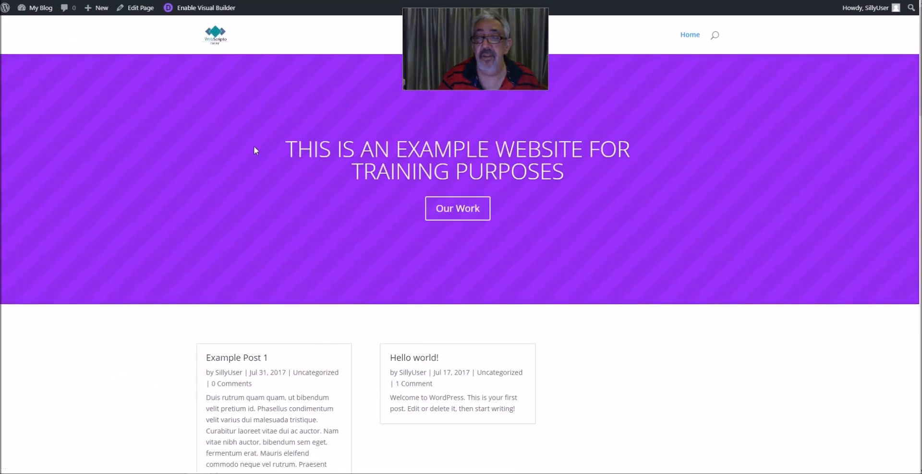
pyautogui.scroll(-2, 220, 174)
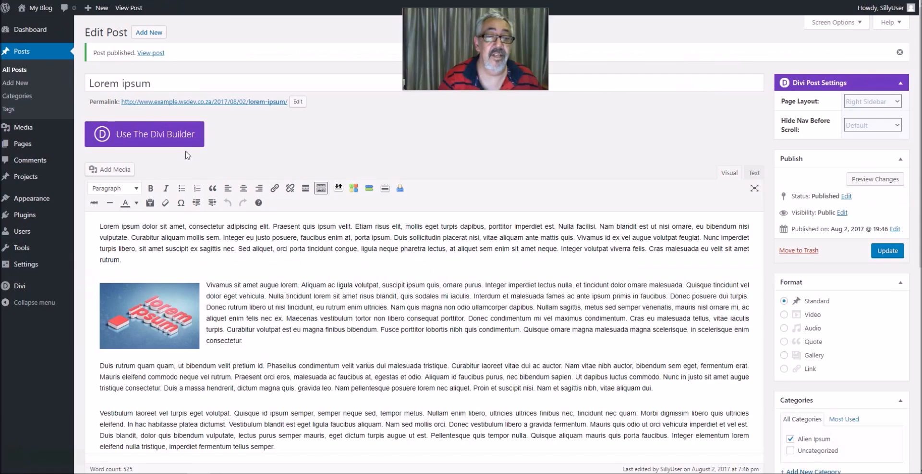
# Return to the site administration and open the Home front page for editing in the Divi Builder
pyautogui.moveTo(24, 144)
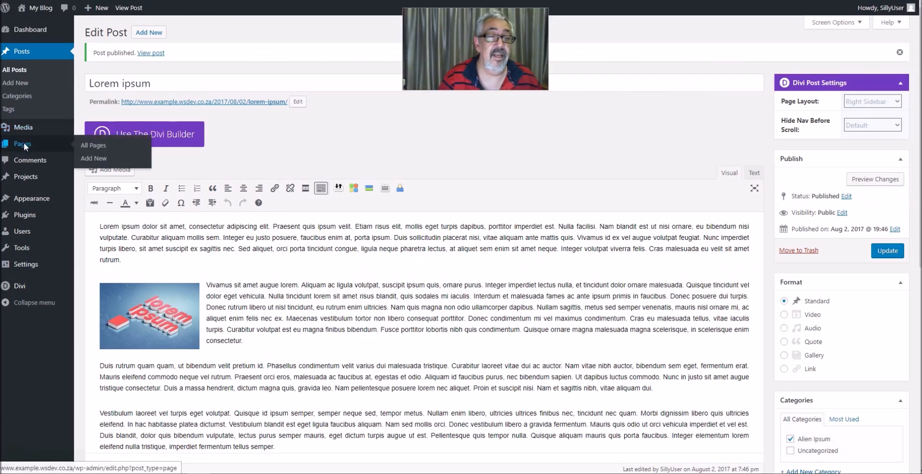
pyautogui.click(88, 145)
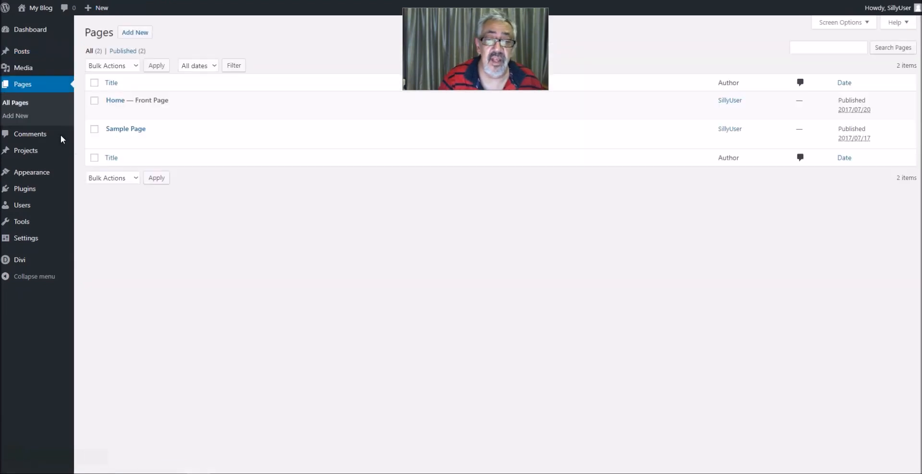
pyautogui.click(111, 112)
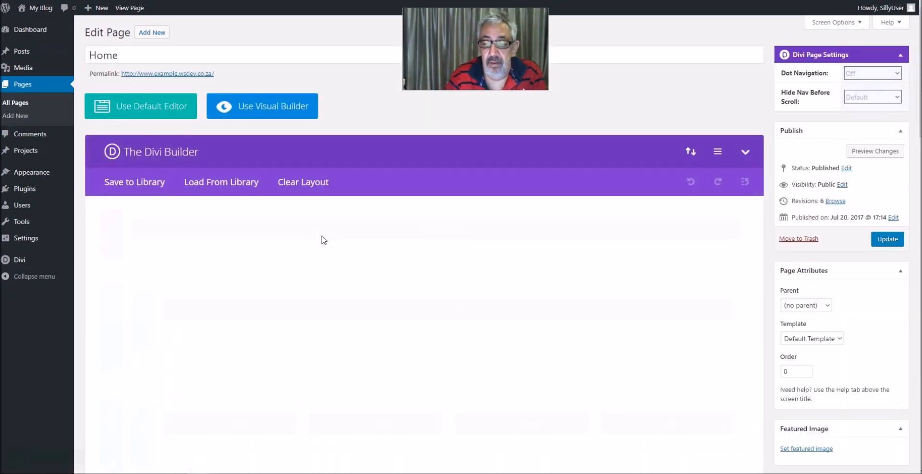
pyautogui.scroll(-2, 353, 251)
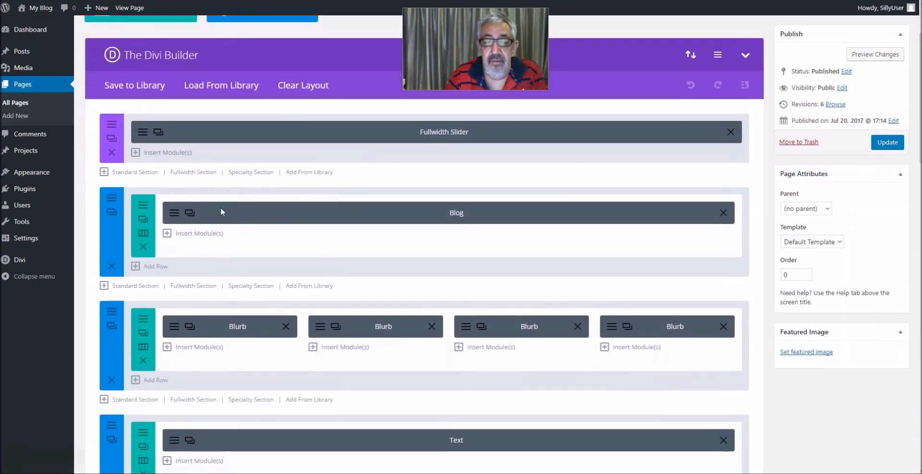
# Include the Alien Ipsum category in the Home page's Blog module, save the module and update the page
pyautogui.click(173, 215)
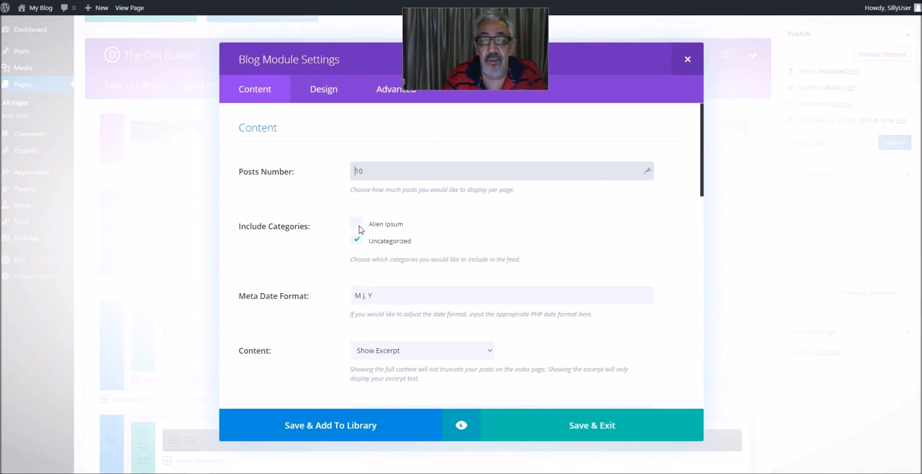
pyautogui.click(357, 223)
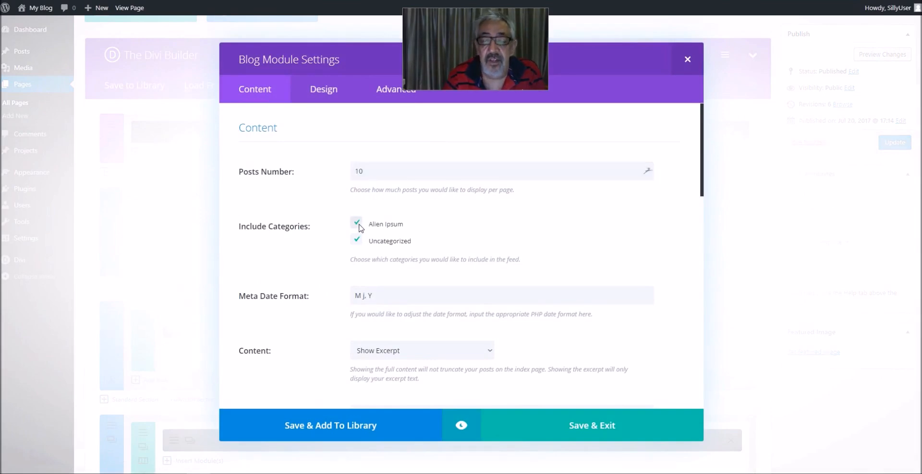
pyautogui.click(593, 430)
pyautogui.click(887, 143)
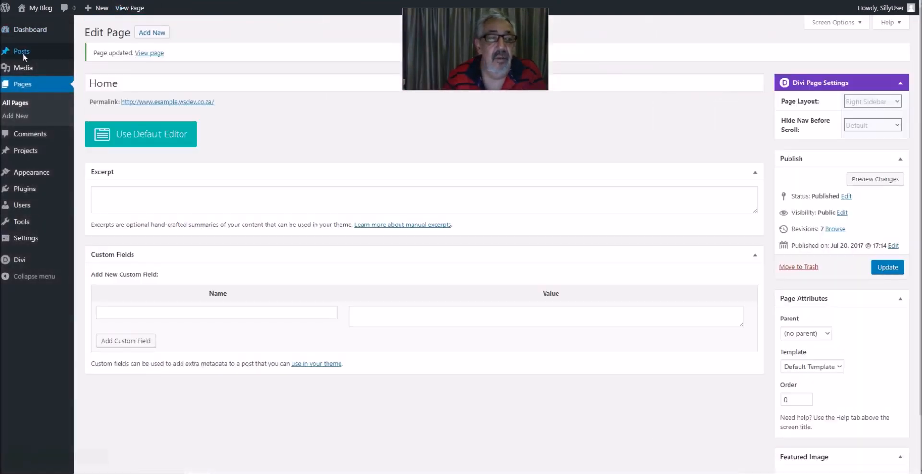
# List all posts and open the published Lorem ipsum post for editing
pyautogui.moveTo(22, 53)
pyautogui.click(99, 56)
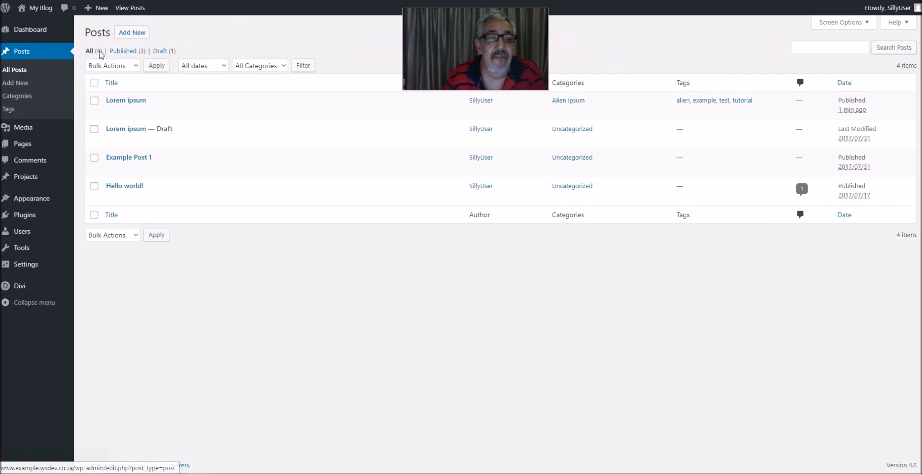
pyautogui.click(111, 113)
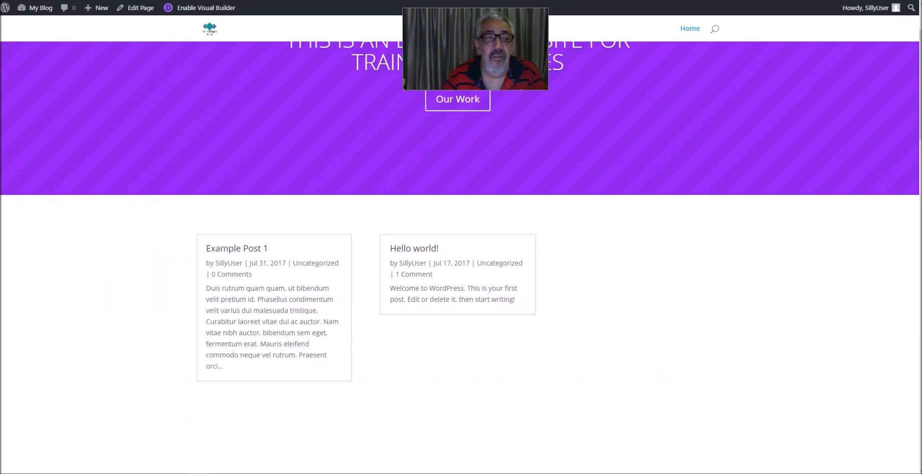
# Reload the front page, open the Lorem ipsum post from the blog feed and review it down to the comment form
pyautogui.press('F5')
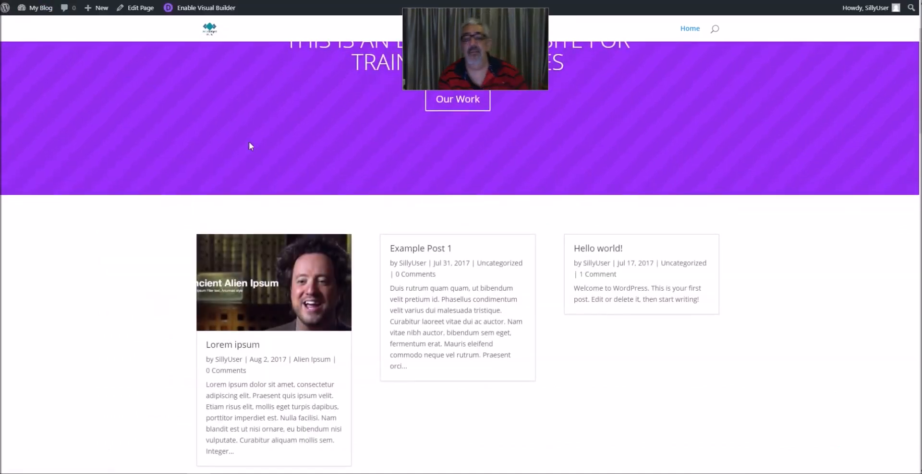
pyautogui.scroll(-3, 288, 192)
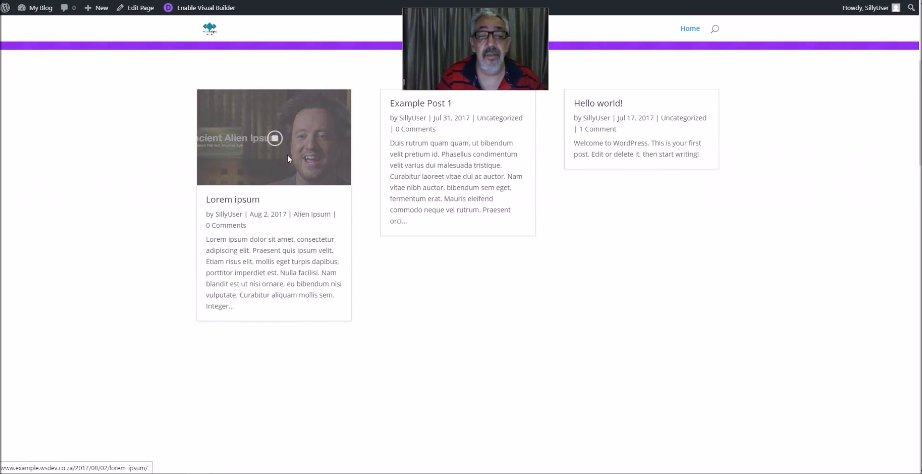
pyautogui.click(270, 141)
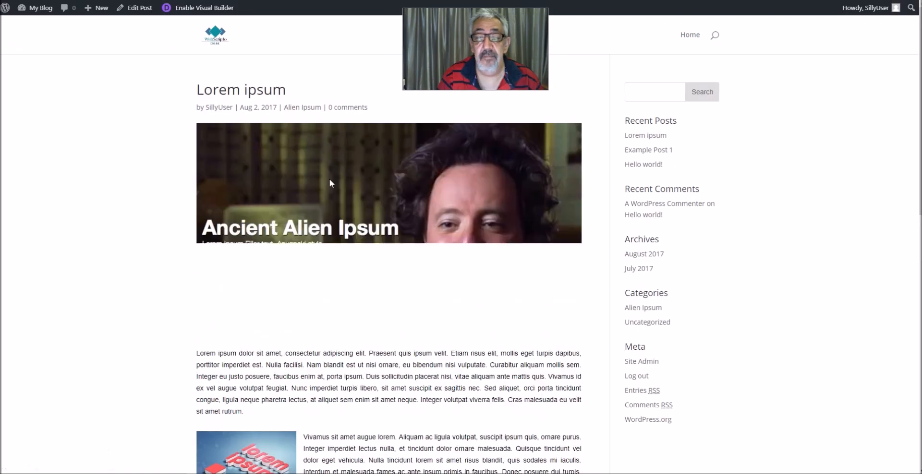
pyautogui.scroll(-8, 330, 179)
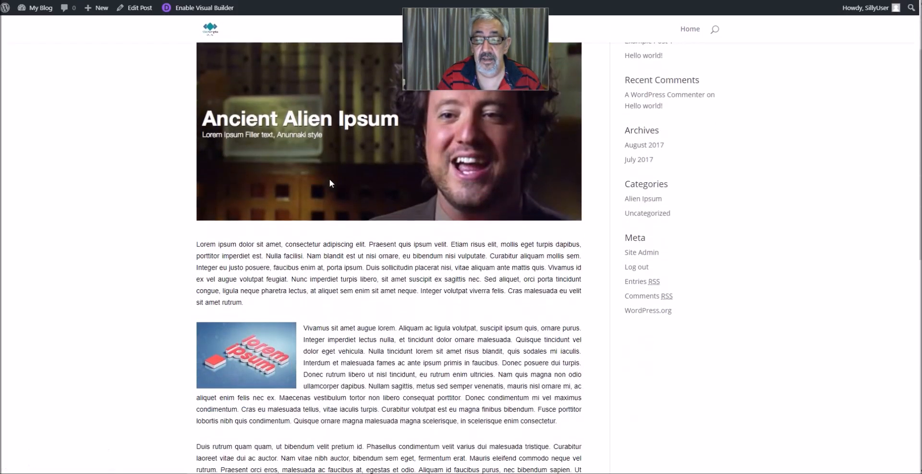
pyautogui.scroll(-4, 331, 182)
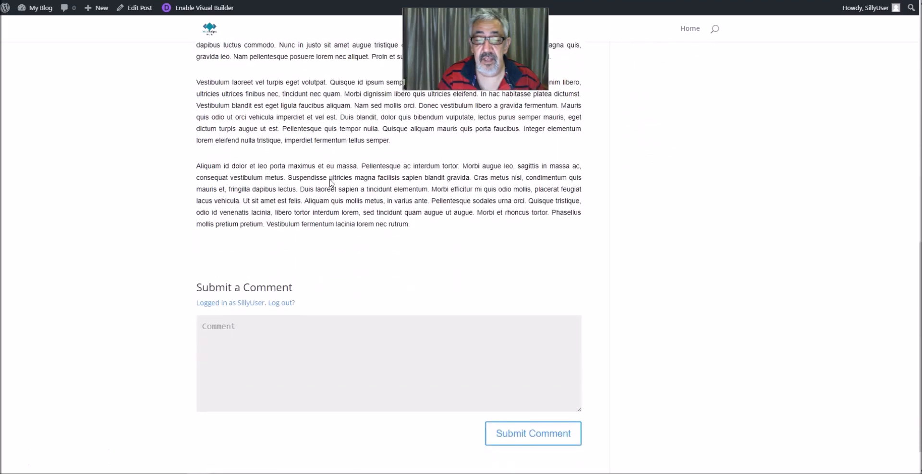